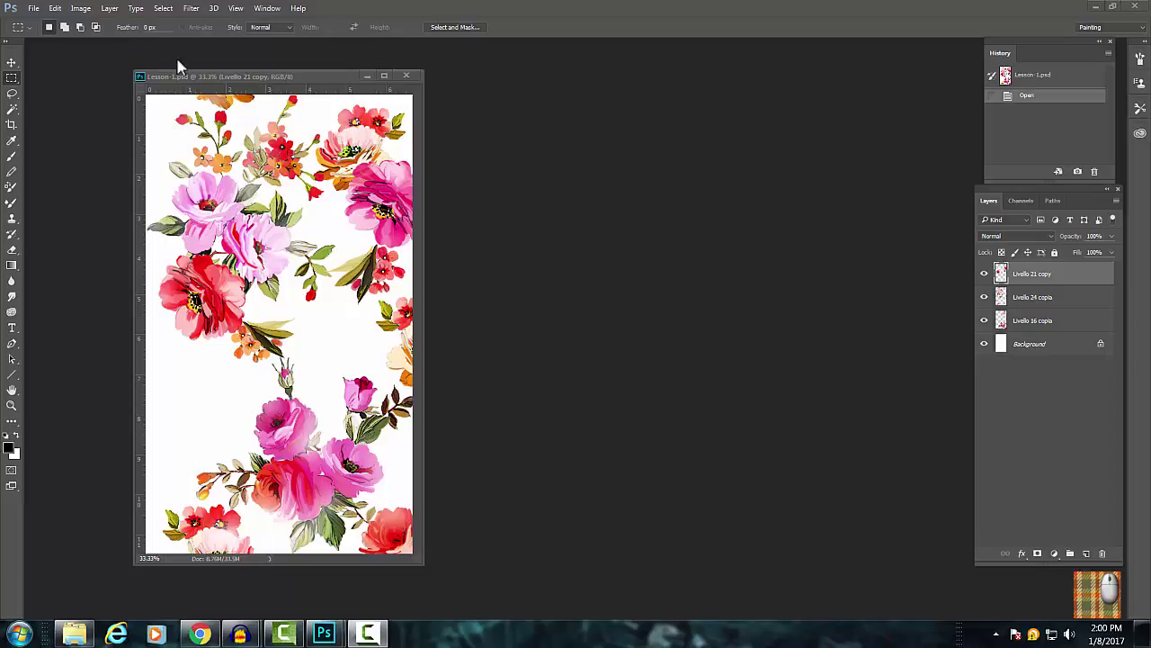
{"action": "left_click", "coordinate": [79, 9]}
{"action": "left_click", "coordinate": [117, 116]}
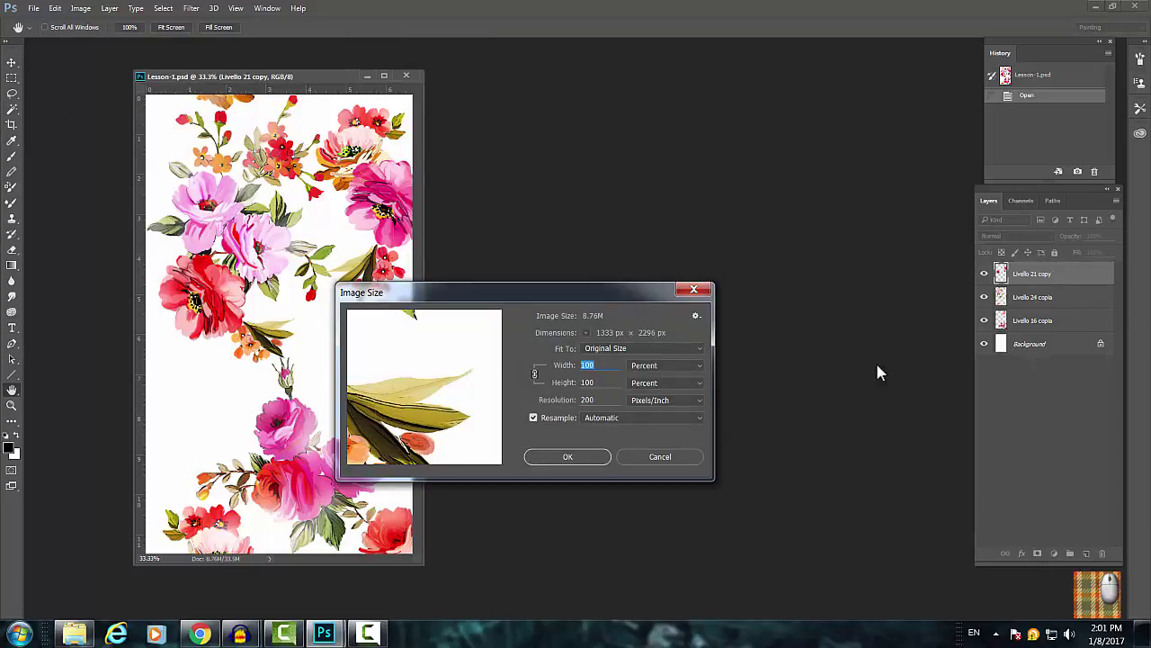
{"action": "left_click", "coordinate": [684, 363]}
{"action": "left_click", "coordinate": [644, 389]}
{"action": "left_click", "coordinate": [567, 457]}
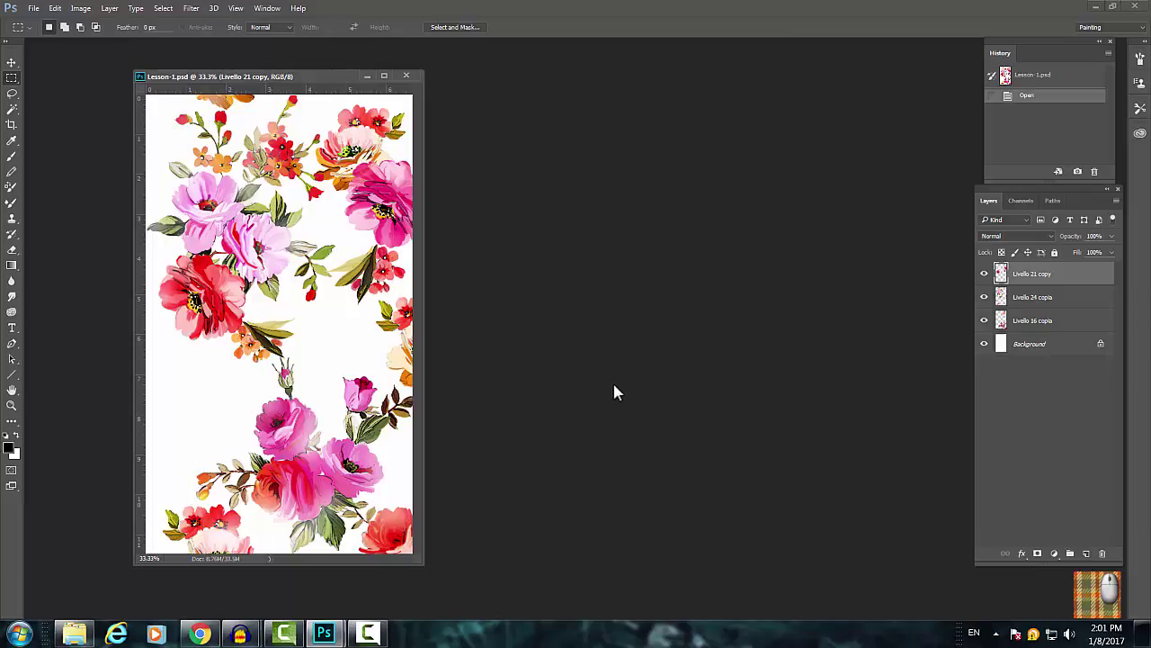
Duplicate the image as Lesson-1 copy and float it in its own window beside the original.
{"action": "left_click", "coordinate": [81, 8]}
{"action": "left_click", "coordinate": [111, 211]}
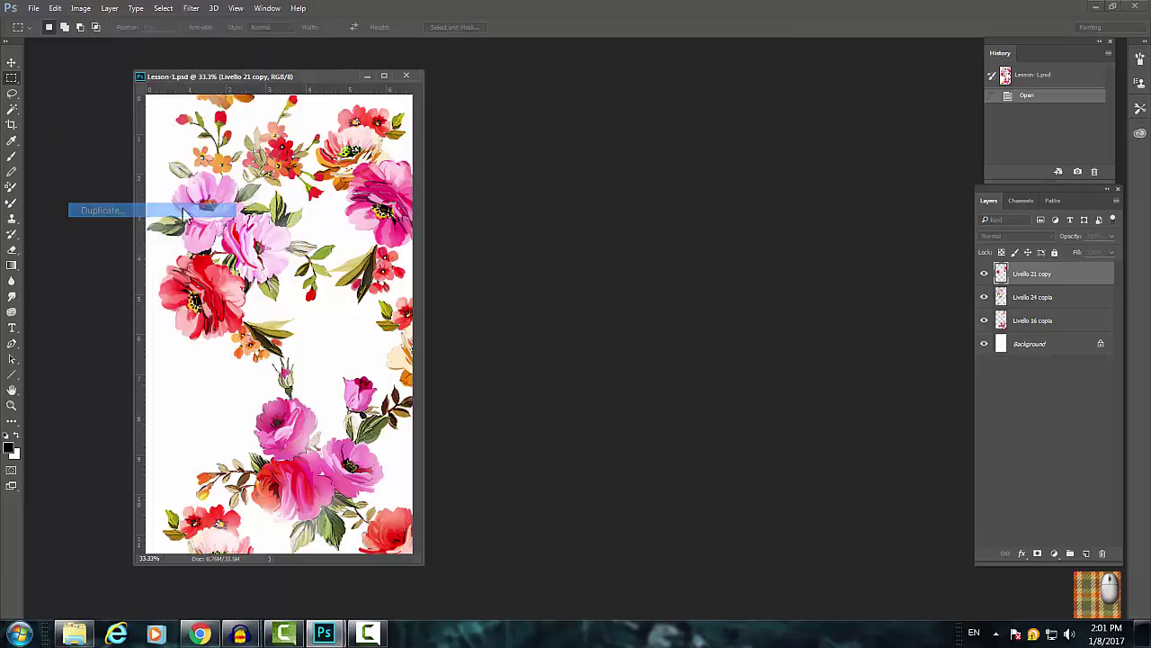
{"action": "left_click", "coordinate": [670, 214]}
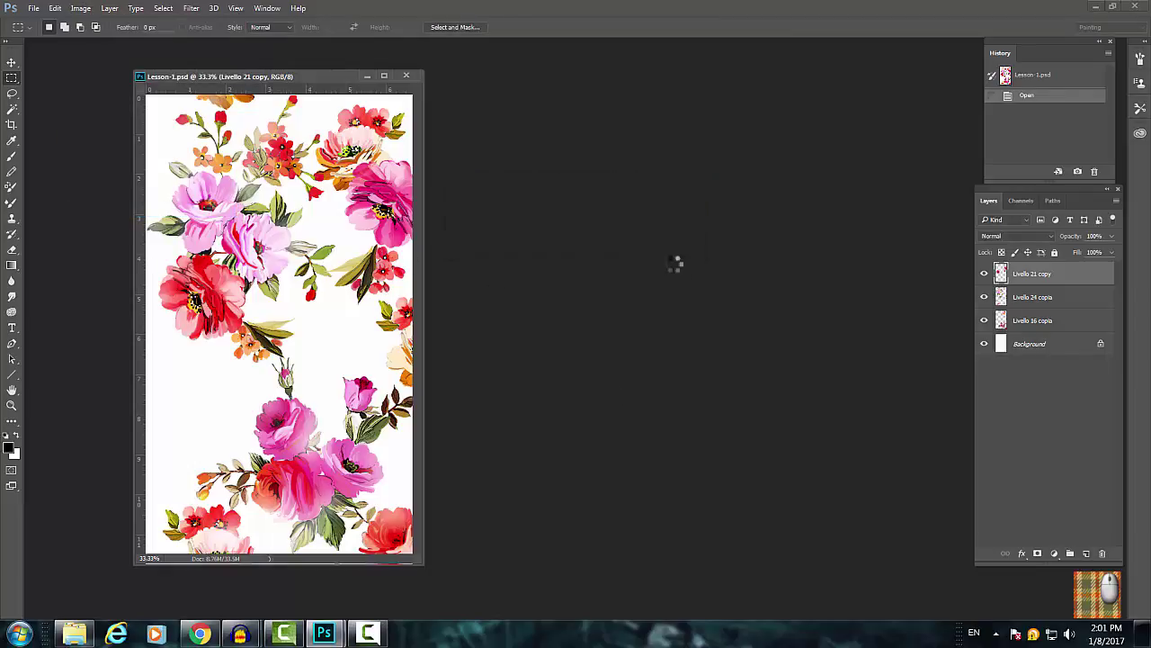
{"action": "left_click_drag", "start_coordinate": [343, 100], "coordinate": [548, 77]}
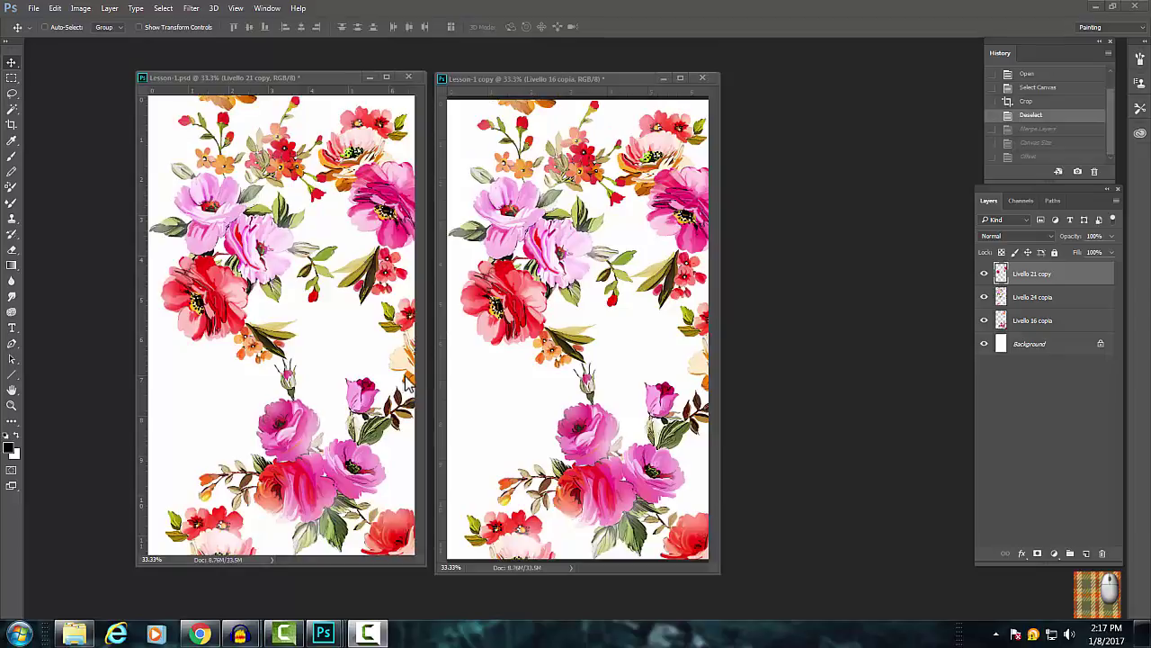
Merge the three Livello flower layers into a single layer, Livello 21 copy.
{"action": "left_click", "coordinate": [1068, 322], "text": "shift"}
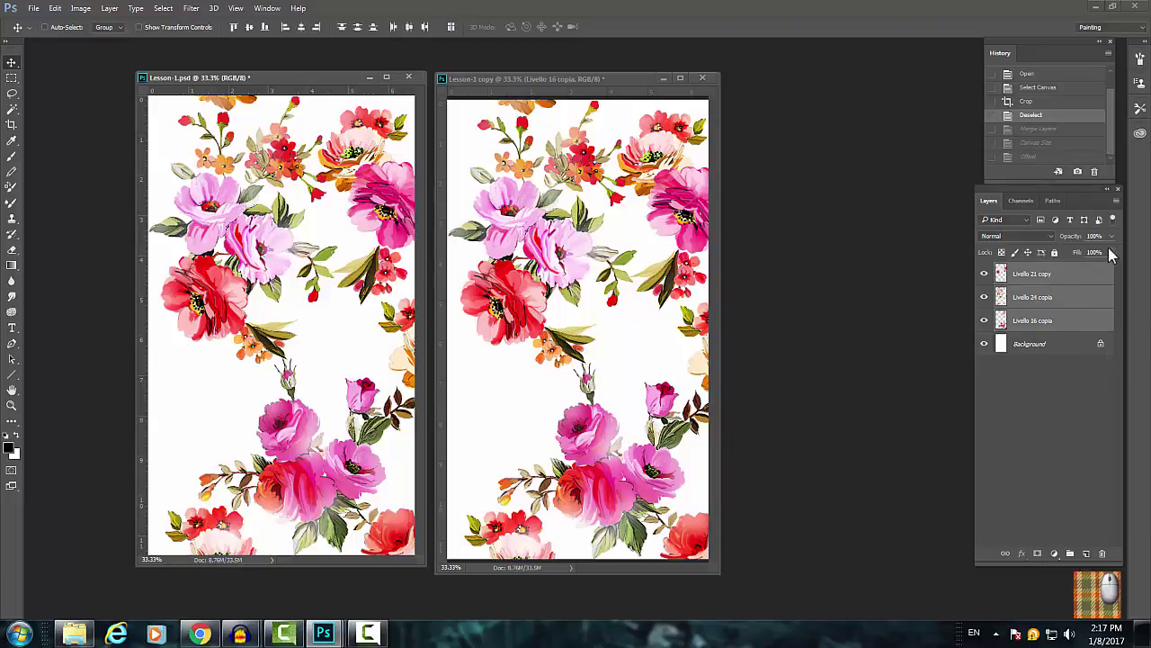
{"action": "left_click", "coordinate": [1116, 201]}
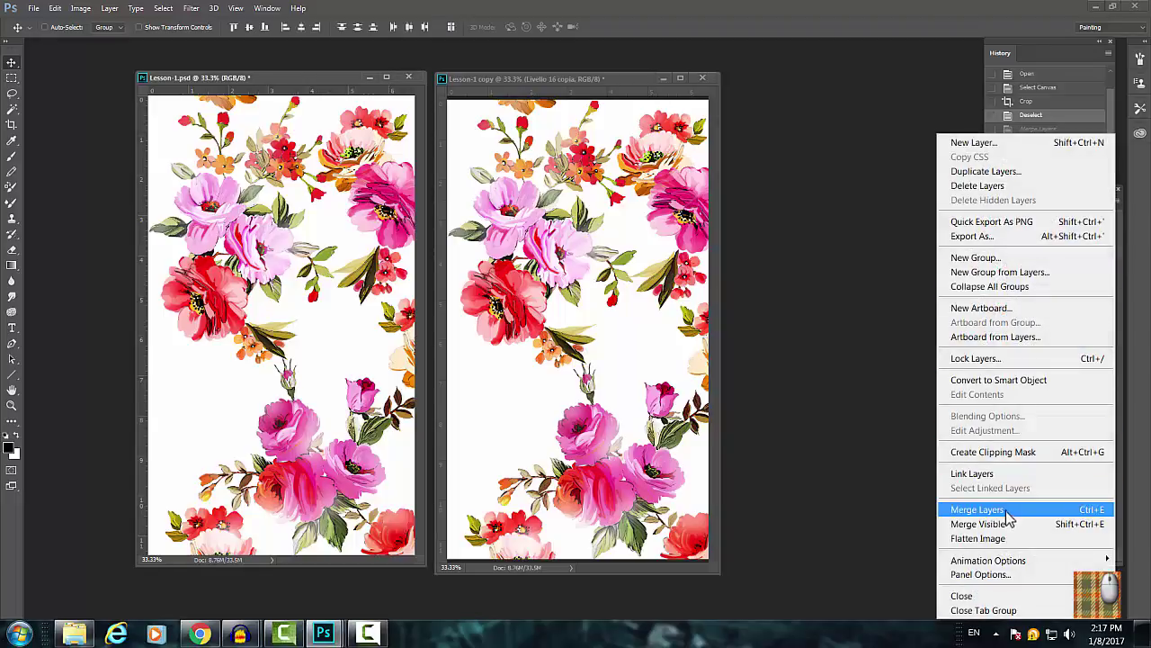
{"action": "left_click", "coordinate": [978, 509]}
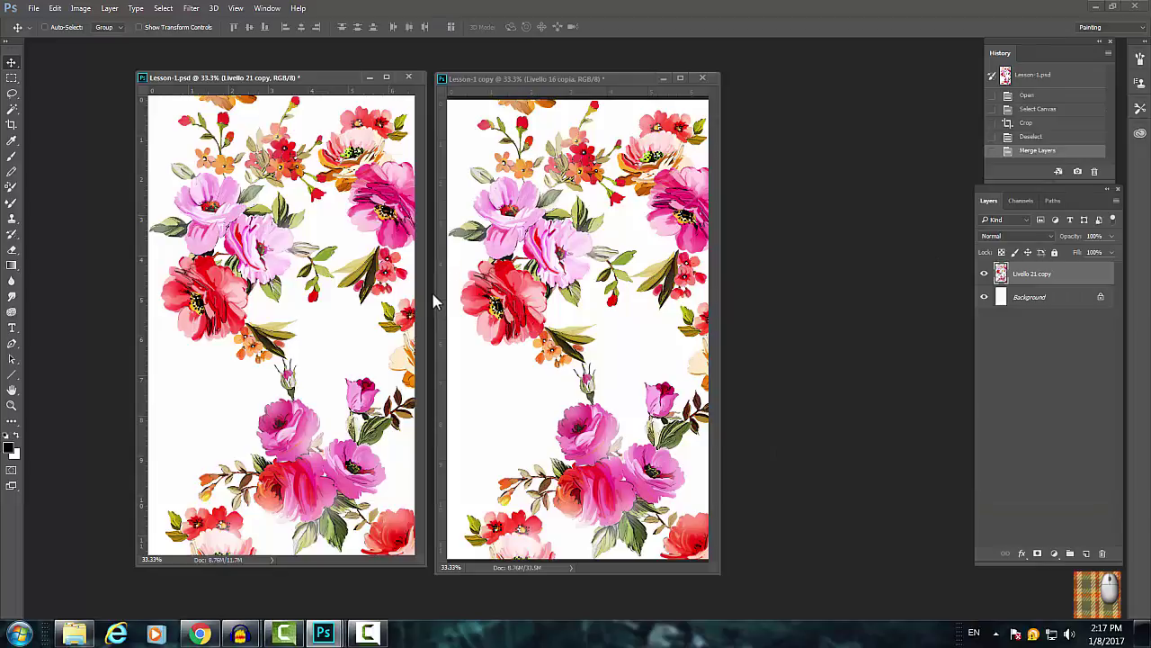
Change the canvas height from 11.48 to 12 inches, keeping the 6.665-inch width.
{"action": "left_click", "coordinate": [80, 8]}
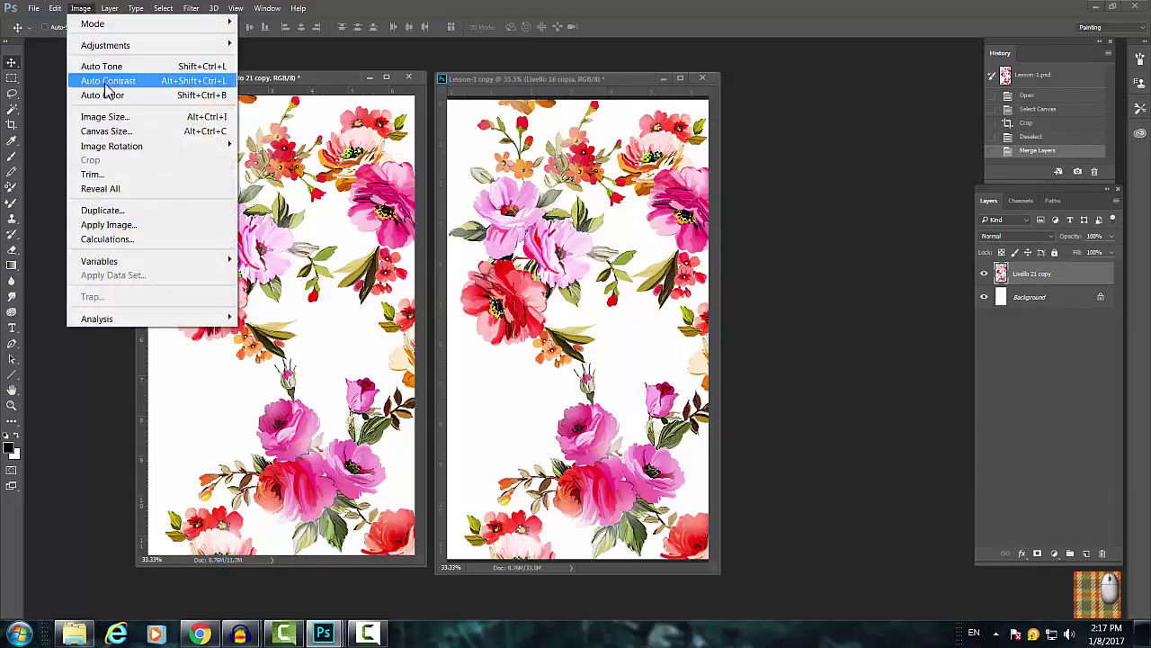
{"action": "left_click", "coordinate": [112, 131]}
{"action": "left_click_drag", "start_coordinate": [568, 238], "coordinate": [537, 237]}
{"action": "type", "text": "12"}
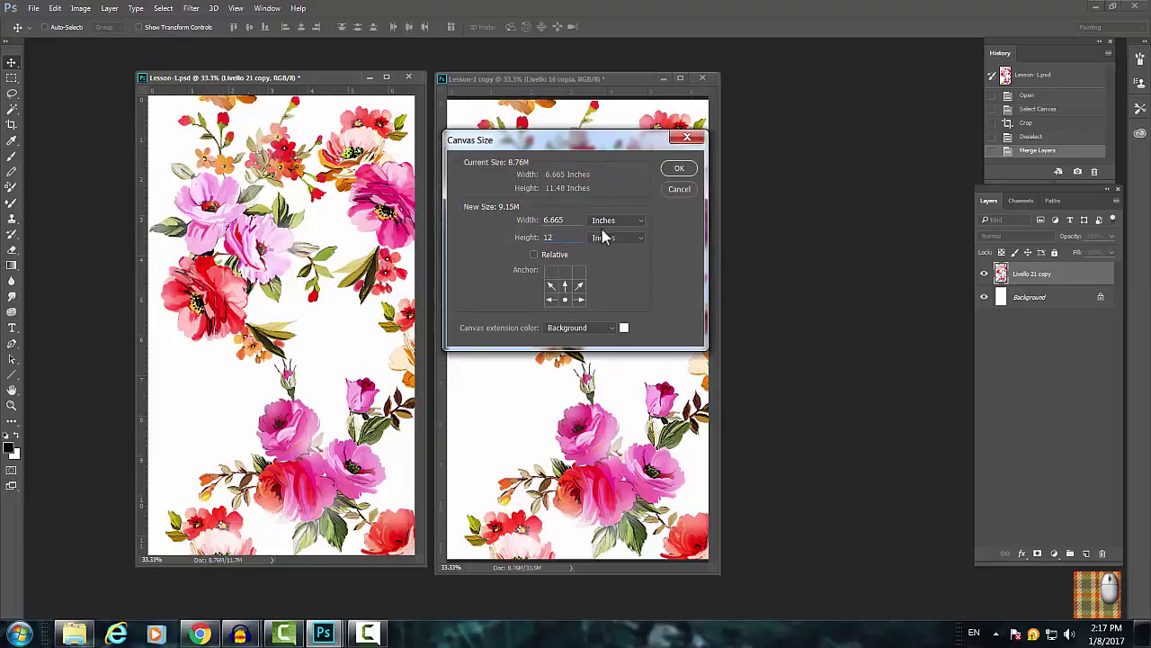
{"action": "left_click", "coordinate": [679, 171]}
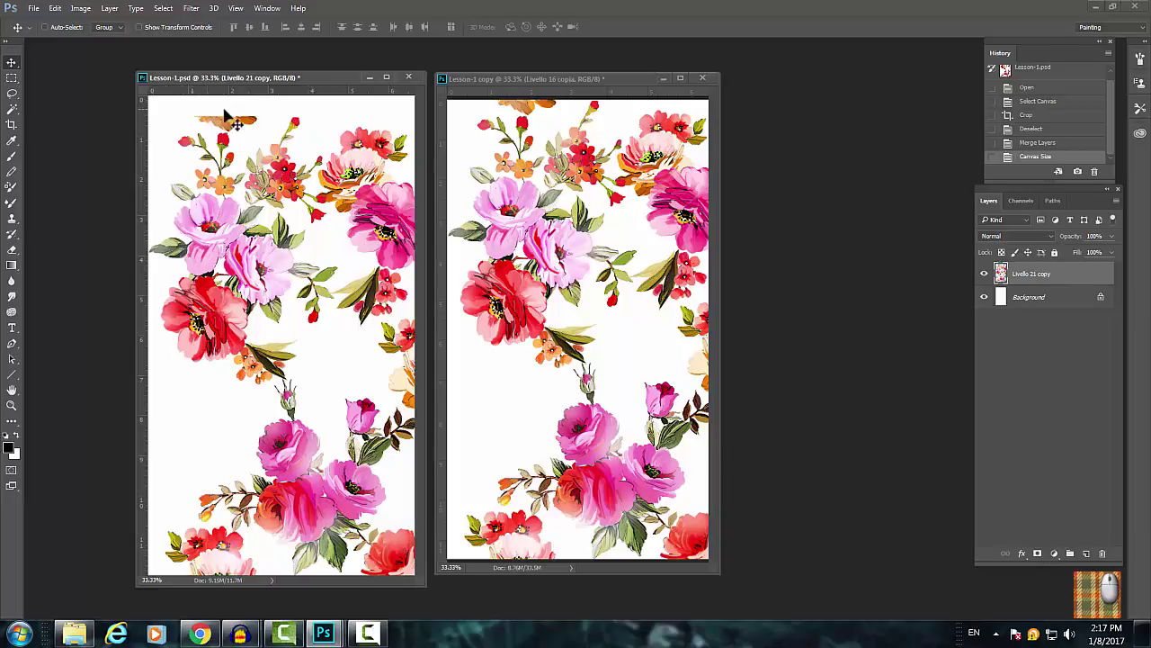
Offset the merged flower layer 1102 pixels down with Wrap Around enabled.
{"action": "left_click", "coordinate": [191, 8]}
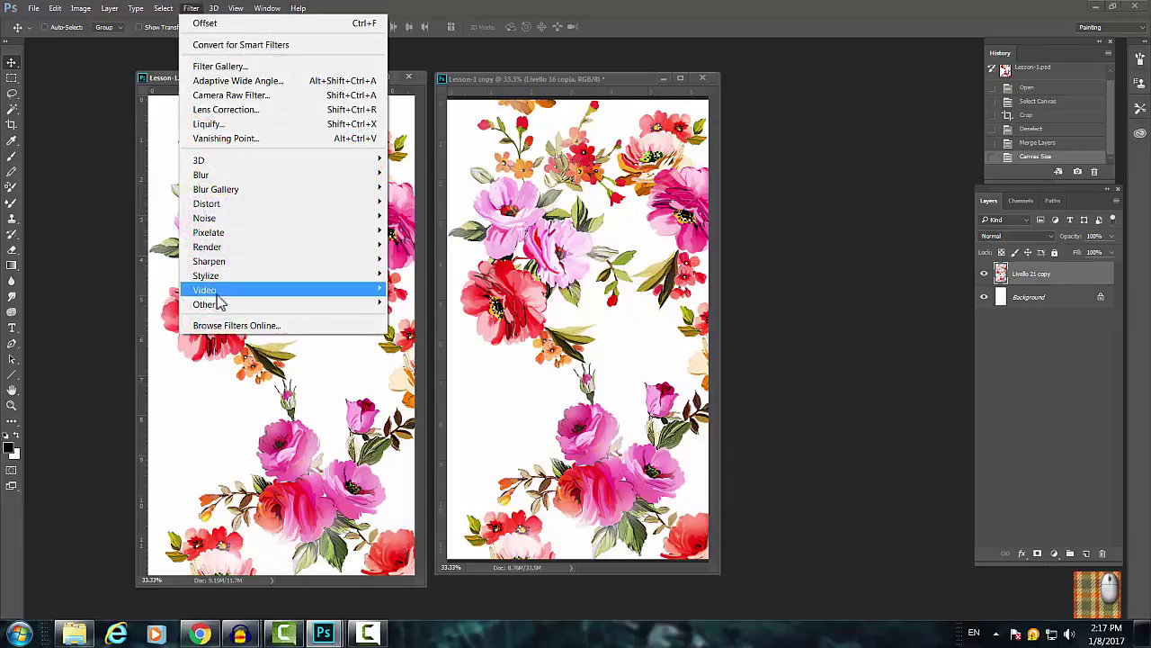
{"action": "mouse_move", "coordinate": [214, 306]}
{"action": "left_click", "coordinate": [410, 375]}
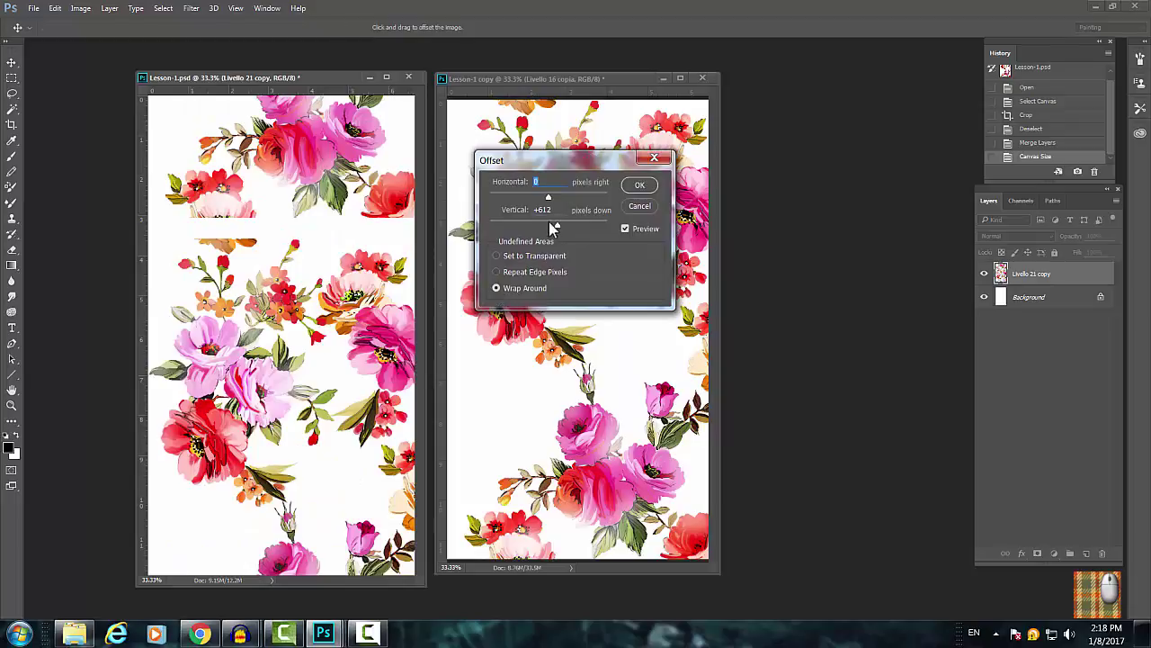
{"action": "mouse_move", "coordinate": [557, 225]}
{"action": "left_mouse_down"}
{"action": "mouse_move", "coordinate": [538, 225]}
{"action": "mouse_move", "coordinate": [566, 224]}
{"action": "left_mouse_up"}
{"action": "key", "text": "Return"}
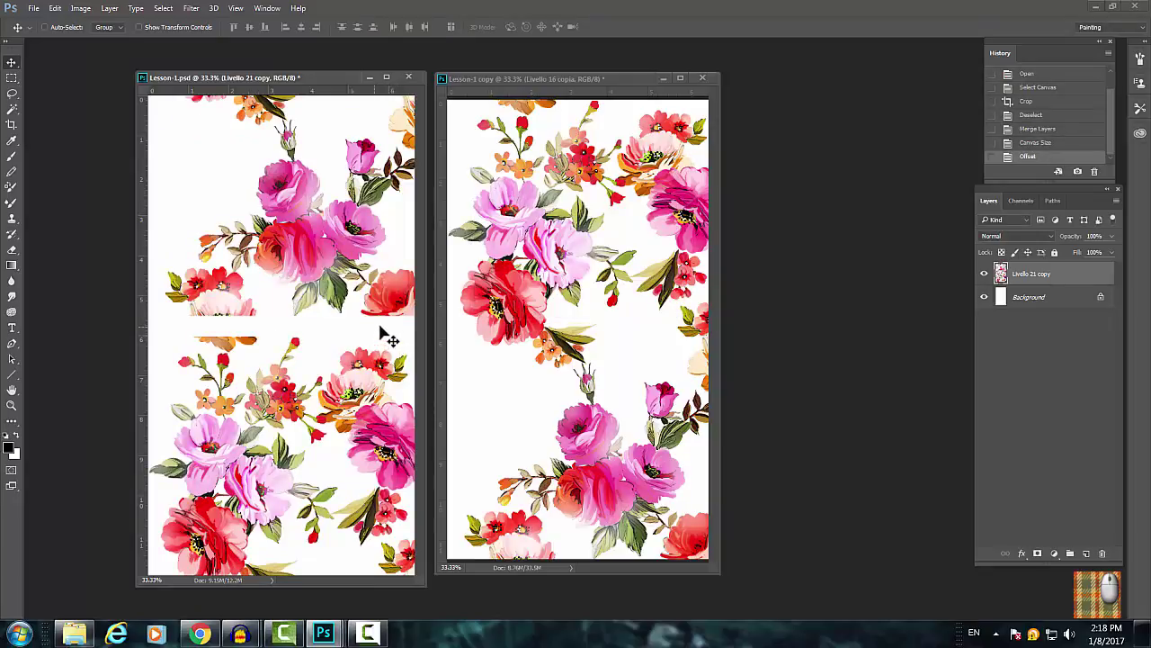
Lasso the orange rose cluster in Lesson-1 copy, drag it into Lesson-1 and flip it horizontally.
{"action": "left_click", "coordinate": [667, 162]}
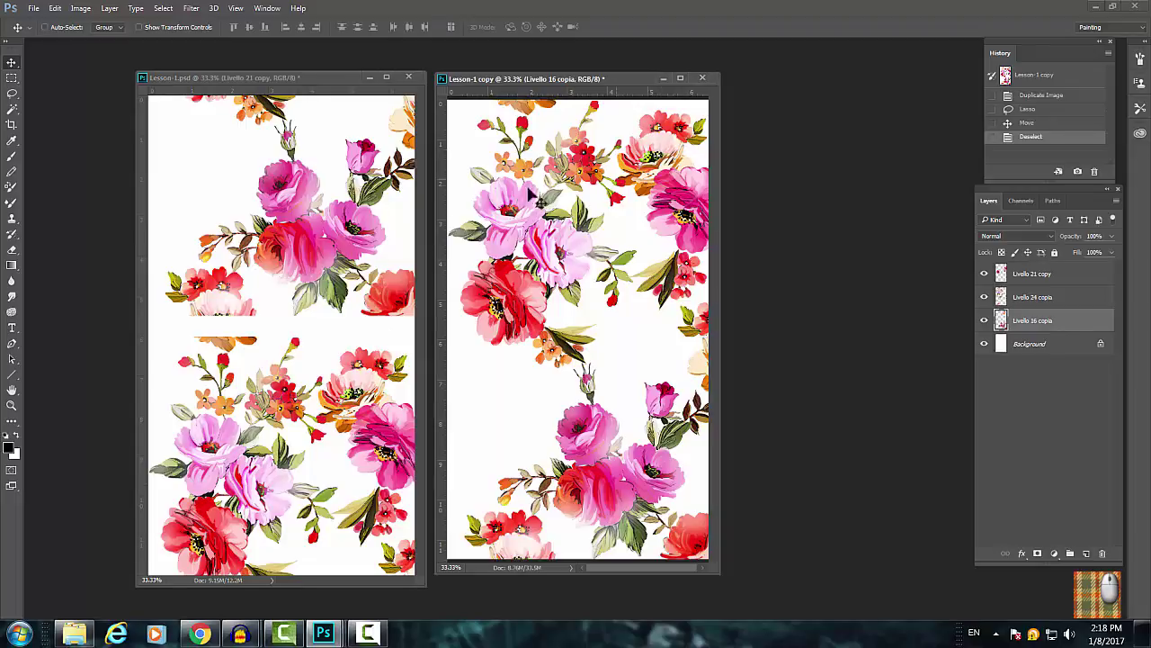
{"action": "left_click", "coordinate": [12, 92]}
{"action": "mouse_move", "coordinate": [640, 106]}
{"action": "left_mouse_down"}
{"action": "mouse_move", "coordinate": [603, 177]}
{"action": "mouse_move", "coordinate": [641, 214]}
{"action": "mouse_move", "coordinate": [709, 187]}
{"action": "mouse_move", "coordinate": [723, 139]}
{"action": "mouse_move", "coordinate": [694, 106]}
{"action": "left_mouse_up"}
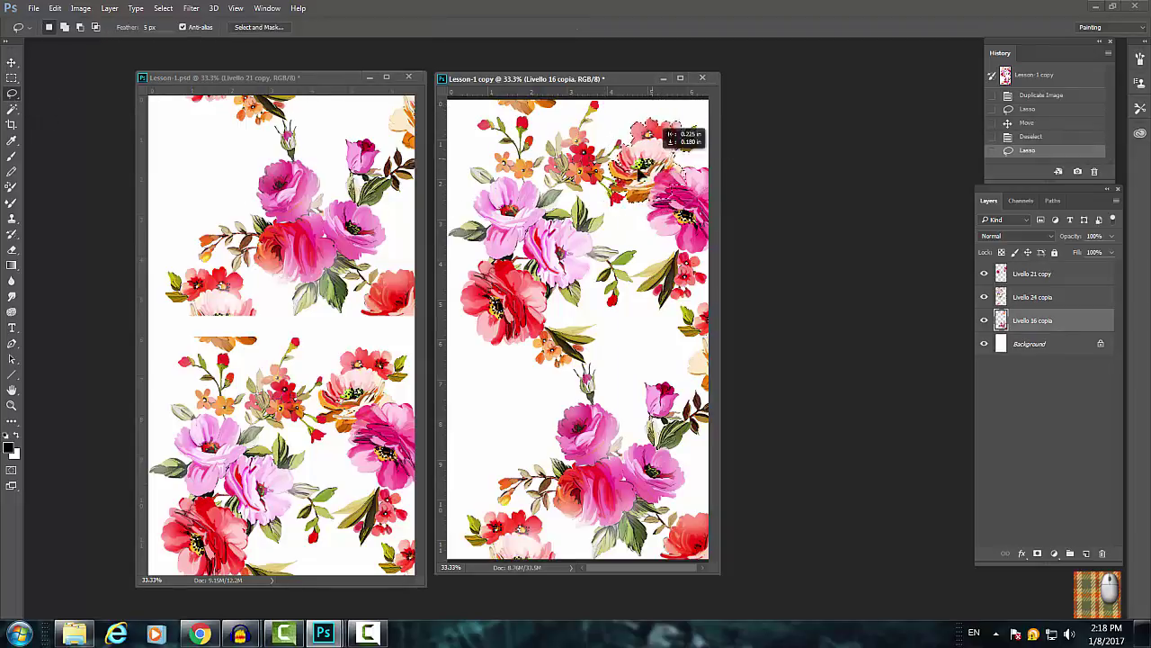
{"action": "mouse_move", "coordinate": [674, 149]}
{"action": "left_mouse_down"}
{"action": "mouse_move", "coordinate": [404, 297]}
{"action": "mouse_move", "coordinate": [229, 334]}
{"action": "mouse_move", "coordinate": [254, 295]}
{"action": "left_mouse_up"}
{"action": "left_click", "coordinate": [55, 8]}
{"action": "mouse_move", "coordinate": [106, 322]}
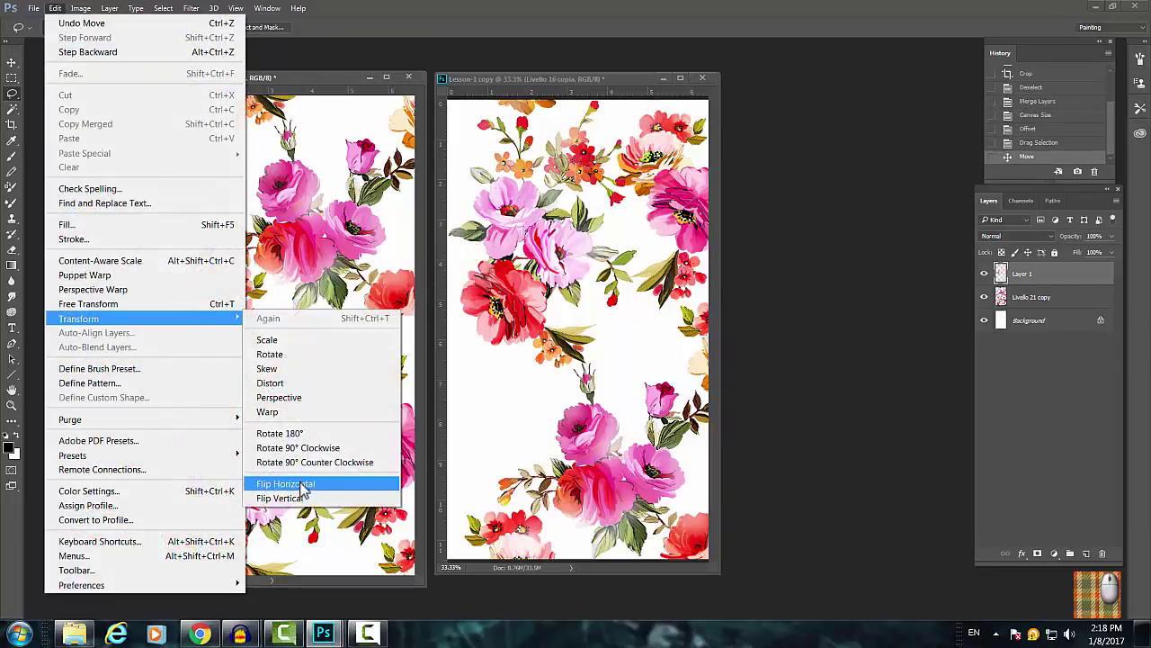
{"action": "left_click", "coordinate": [303, 481]}
Delete the extra flower, merge Layer 1 with Livello 21 copy, and deselect.
{"action": "mouse_move", "coordinate": [269, 265]}
{"action": "left_mouse_down"}
{"action": "mouse_move", "coordinate": [265, 351]}
{"action": "mouse_move", "coordinate": [234, 274]}
{"action": "mouse_move", "coordinate": [212, 358]}
{"action": "mouse_move", "coordinate": [265, 309]}
{"action": "mouse_move", "coordinate": [261, 284]}
{"action": "left_mouse_up"}
{"action": "key", "text": "v"}
{"action": "left_click", "coordinate": [1025, 299]}
{"action": "key", "text": "l"}
{"action": "key", "text": "Delete"}
{"action": "key", "text": "ctrl+e"}
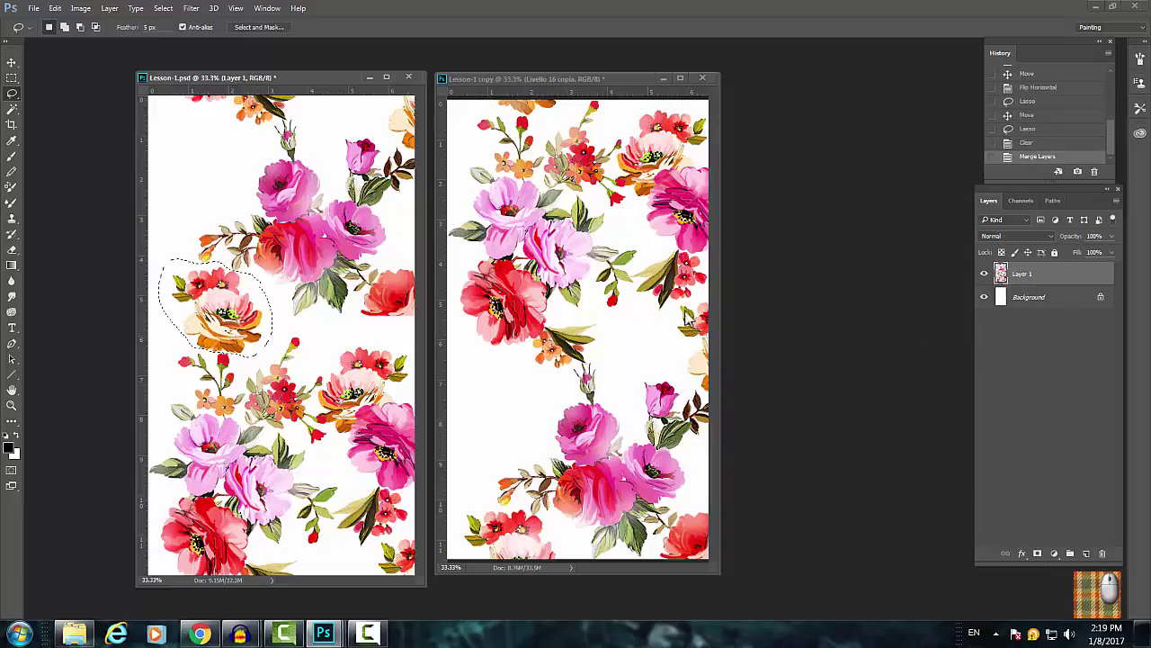
{"action": "key", "text": "ctrl+d"}
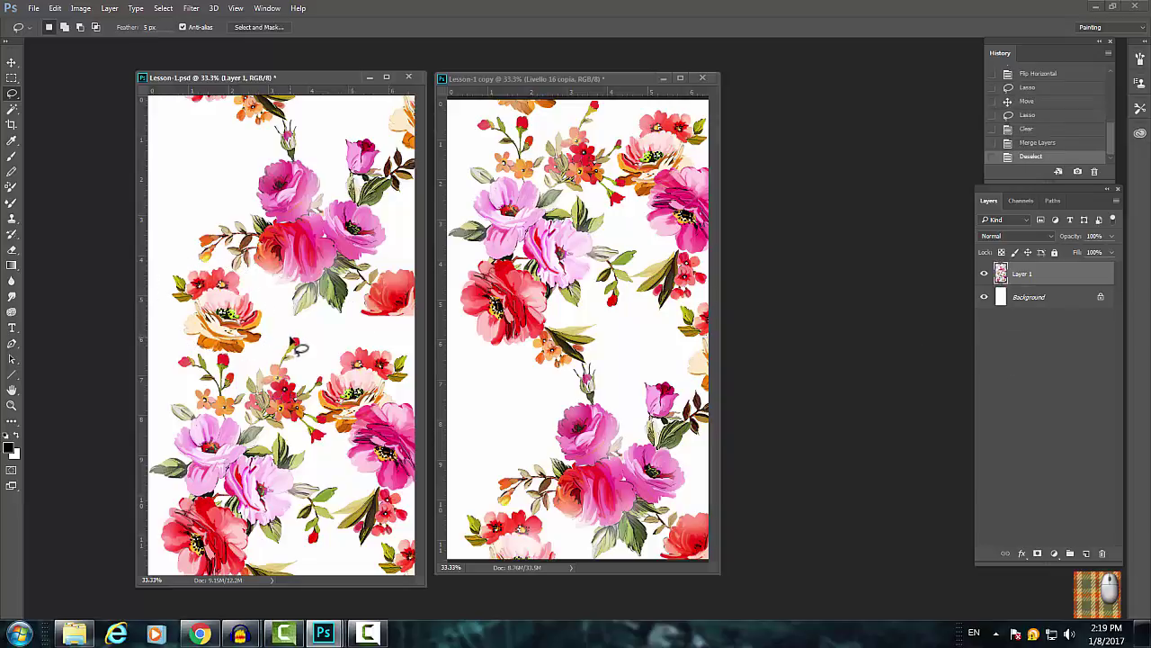
{"action": "left_click", "coordinate": [190, 8]}
Apply the Offset filter vertically with wrap-around, then reapply it with a -612 pixel vertical shift.
{"action": "mouse_move", "coordinate": [229, 306]}
{"action": "left_click", "coordinate": [414, 375]}
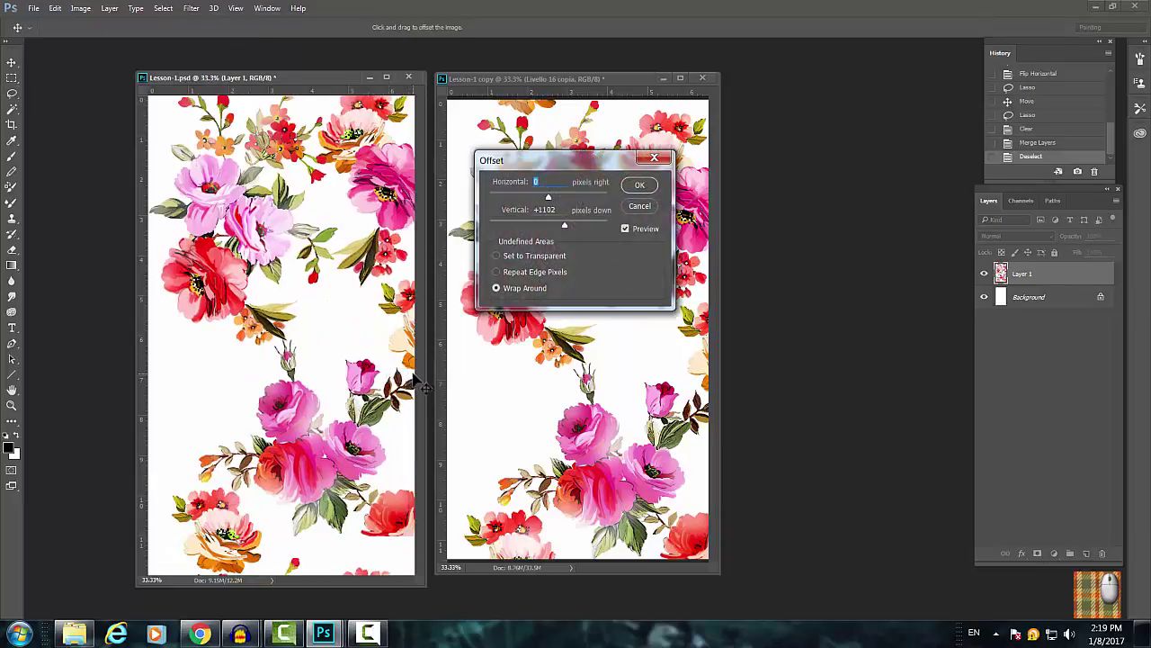
{"action": "left_click_drag", "start_coordinate": [550, 226], "coordinate": [564, 232]}
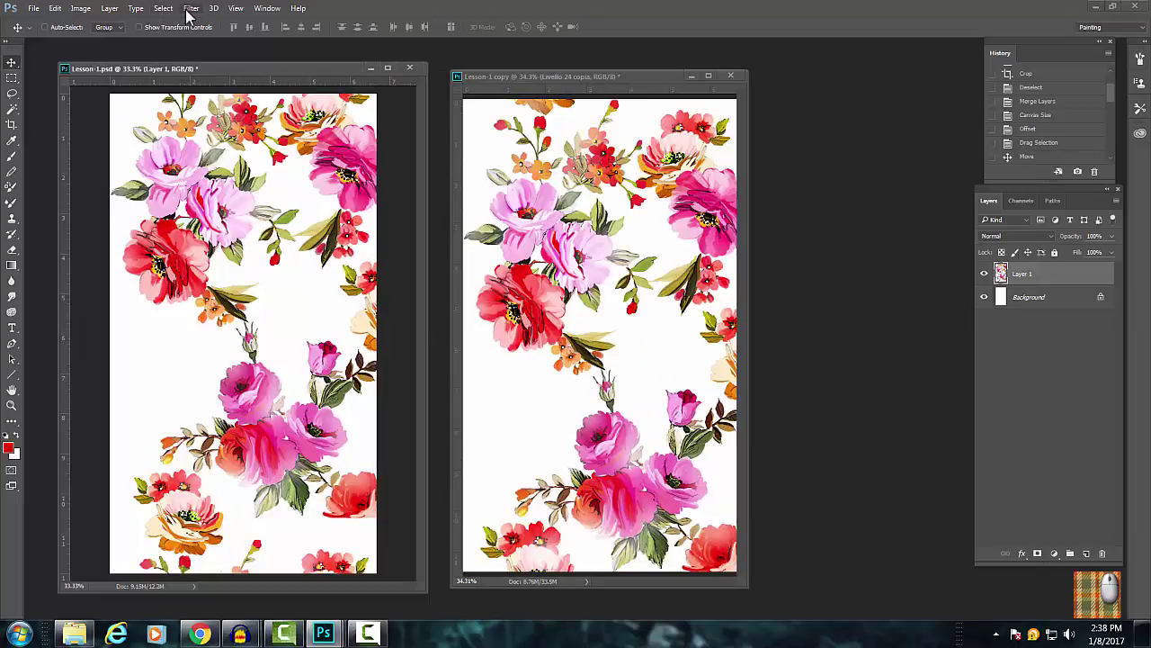
{"action": "left_click", "coordinate": [191, 8]}
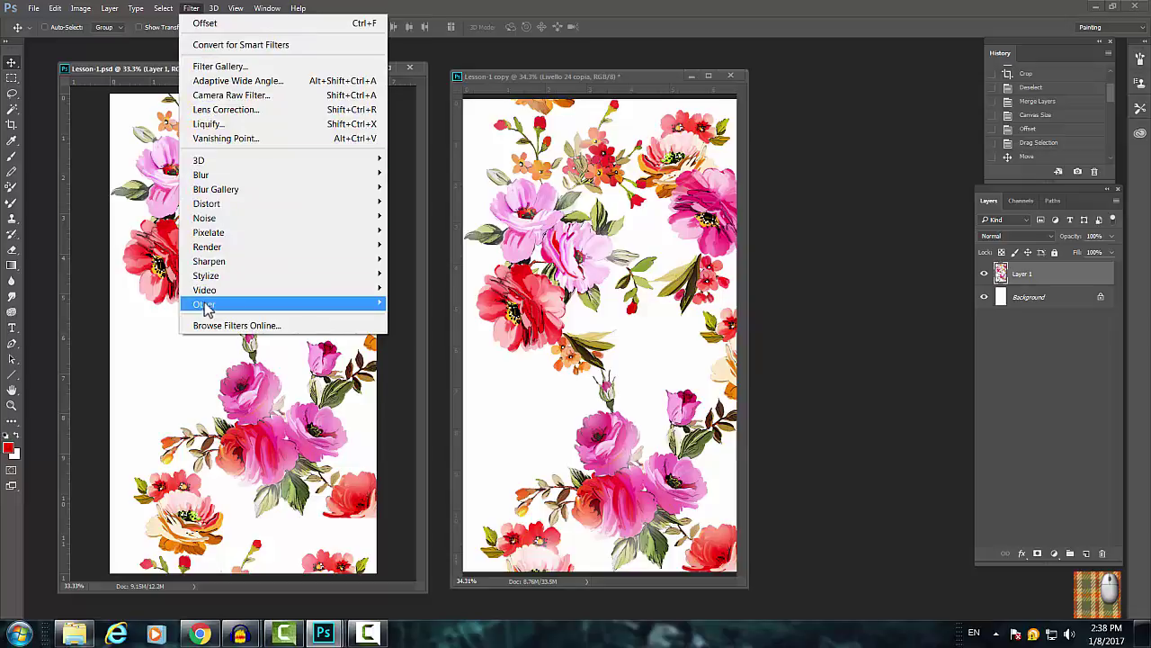
{"action": "mouse_move", "coordinate": [238, 304]}
{"action": "left_click", "coordinate": [412, 375]}
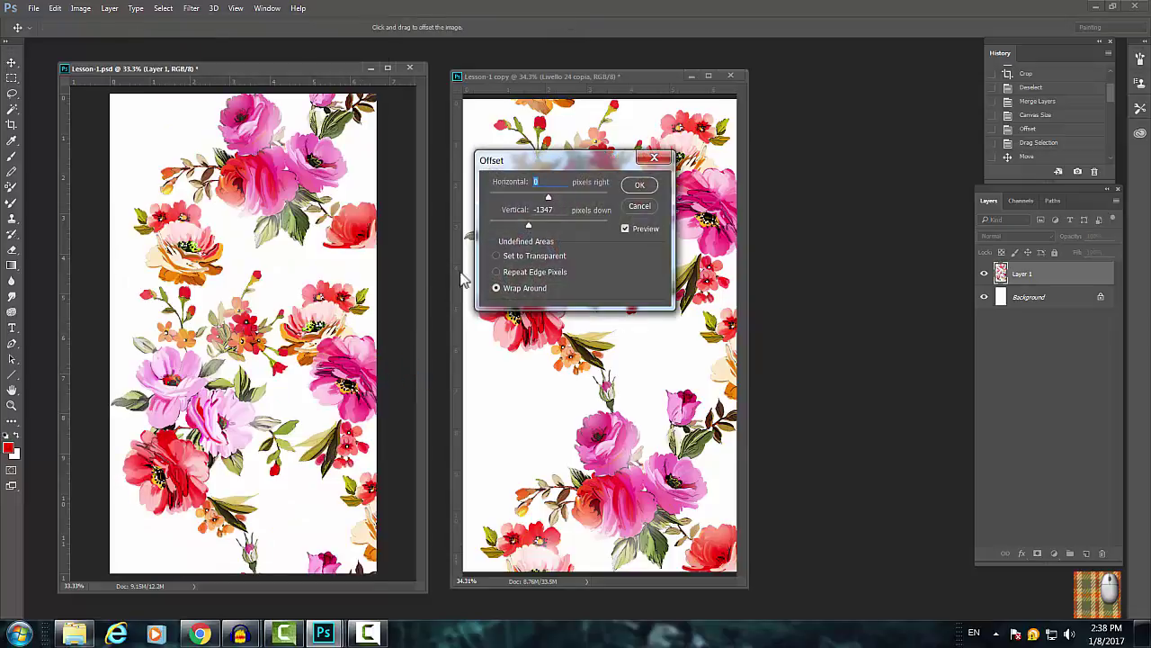
{"action": "mouse_move", "coordinate": [534, 230]}
{"action": "left_mouse_down"}
{"action": "mouse_move", "coordinate": [545, 230]}
{"action": "mouse_move", "coordinate": [532, 231]}
{"action": "left_mouse_up"}
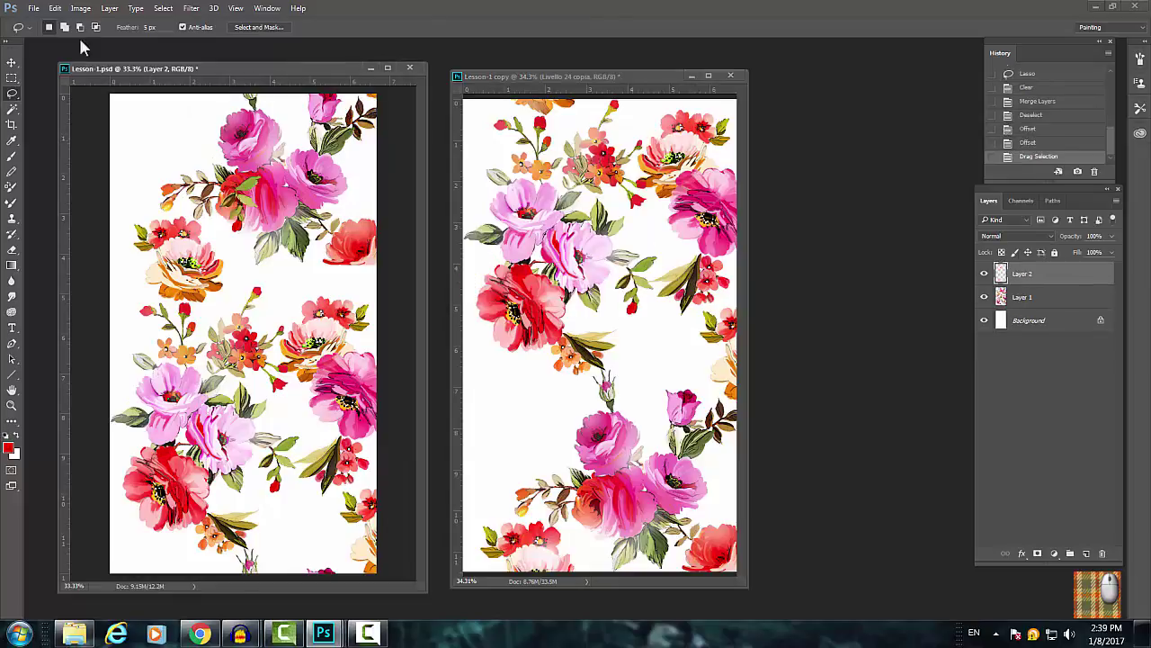
Rotate the lassoed leaf sprig at the top of the print into place and commit it.
{"action": "left_click", "coordinate": [55, 8]}
{"action": "mouse_move", "coordinate": [216, 321]}
{"action": "left_click", "coordinate": [279, 436]}
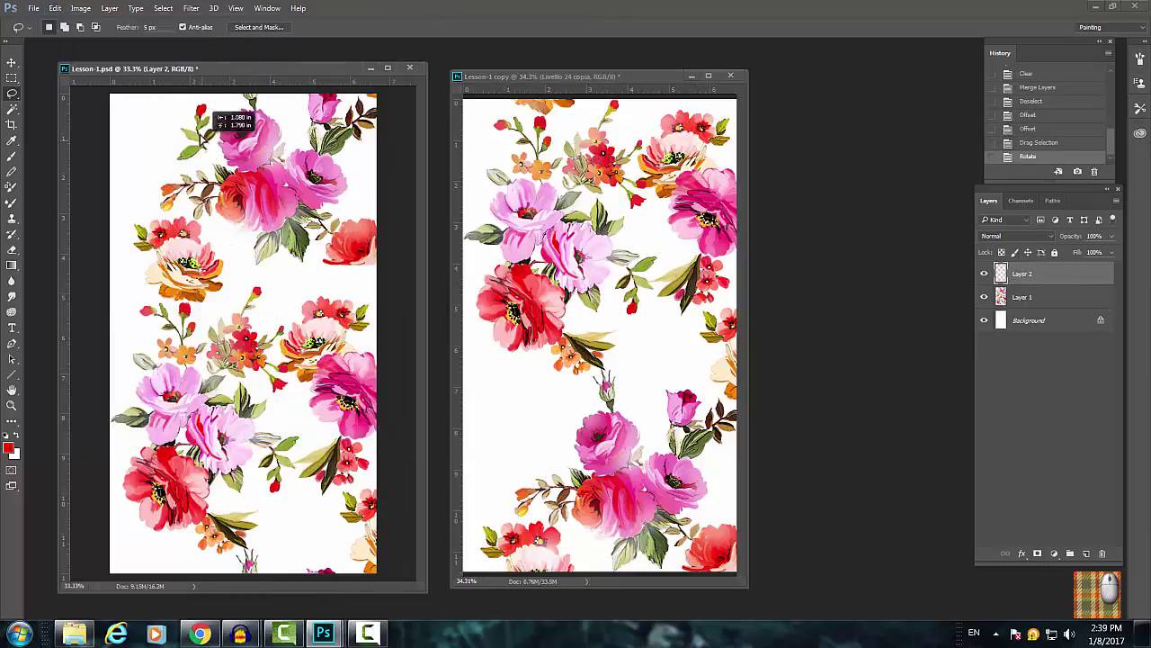
{"action": "left_click", "coordinate": [55, 8]}
{"action": "mouse_move", "coordinate": [180, 326]}
{"action": "left_click", "coordinate": [270, 351]}
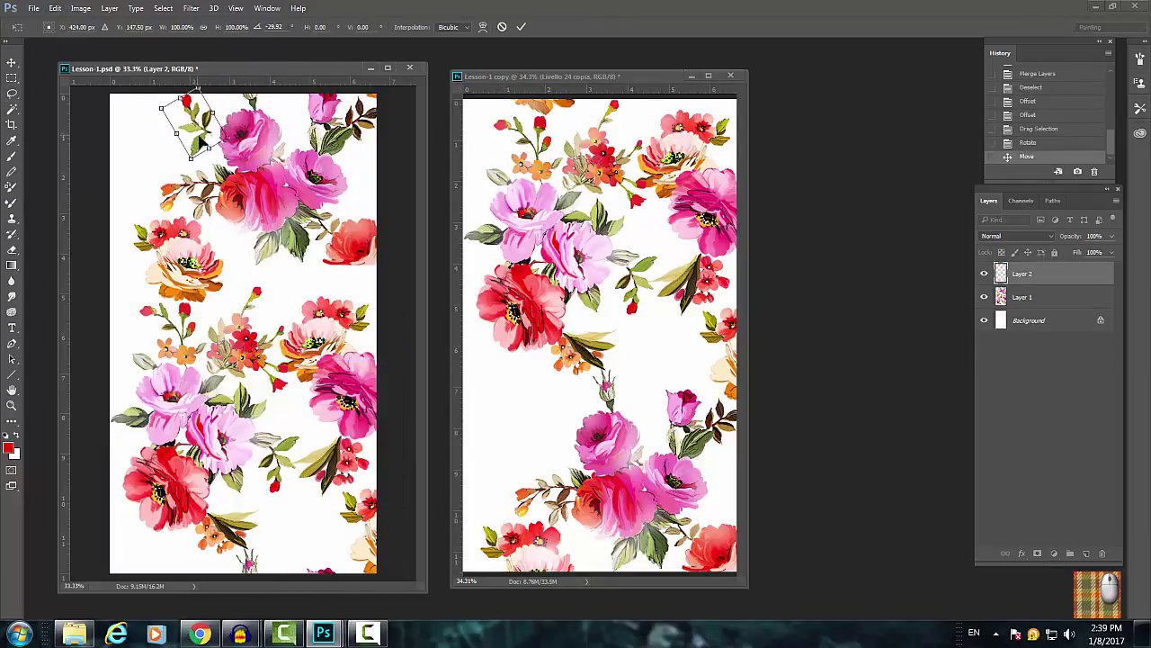
{"action": "key", "text": "Return"}
Merge the sprig down and try a vertical Offset, then revert to Free Transform in History.
{"action": "key", "text": "ctrl+e"}
{"action": "key", "text": "l"}
{"action": "left_click", "coordinate": [191, 8]}
{"action": "mouse_move", "coordinate": [232, 306]}
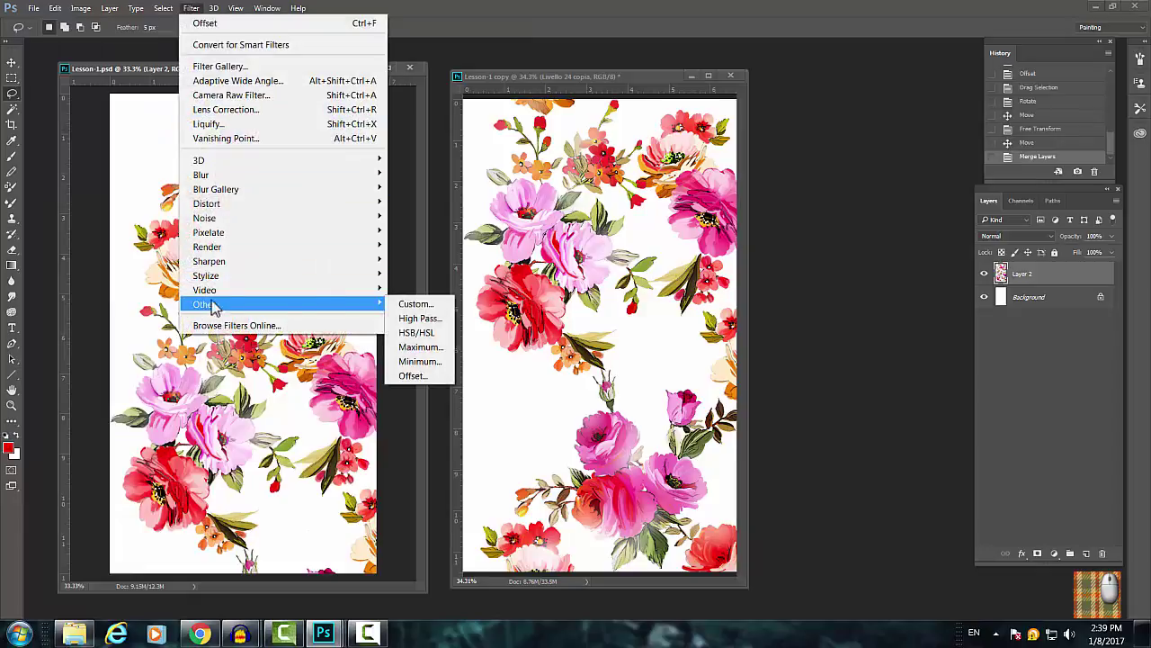
{"action": "left_click", "coordinate": [413, 375]}
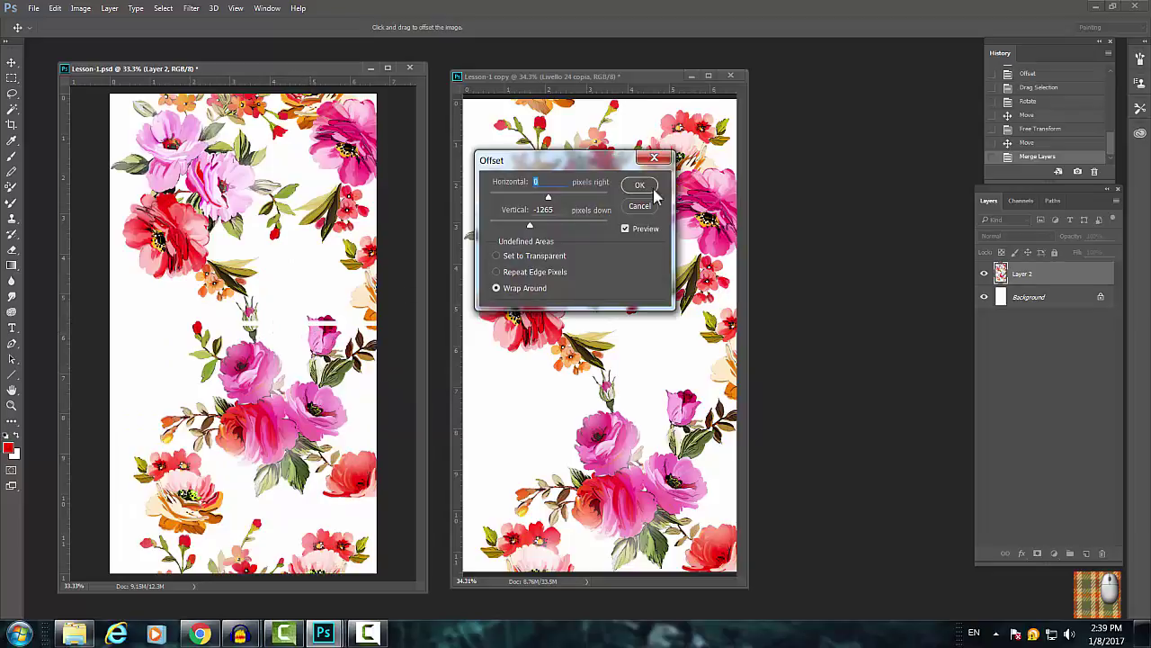
{"action": "left_click", "coordinate": [639, 184]}
{"action": "left_click", "coordinate": [1040, 129]}
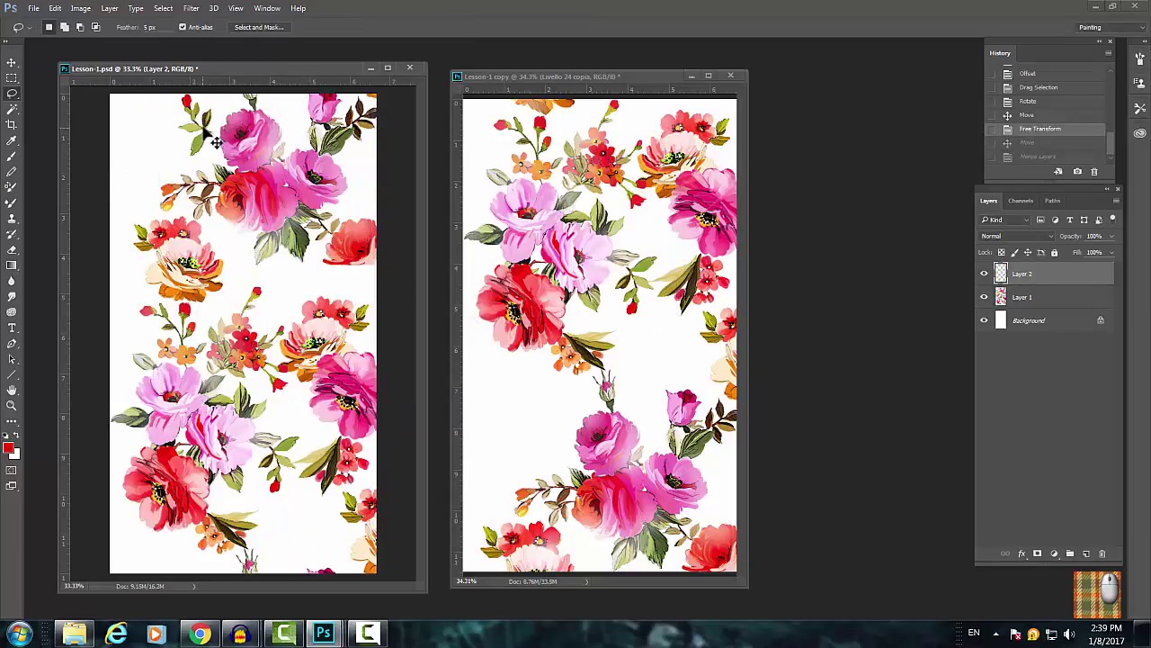
Select a flower piece at the top of the print and merge it into the print layer.
{"action": "mouse_move", "coordinate": [206, 141]}
{"action": "left_mouse_down"}
{"action": "mouse_move", "coordinate": [226, 108]}
{"action": "mouse_move", "coordinate": [245, 109]}
{"action": "mouse_move", "coordinate": [209, 122]}
{"action": "mouse_move", "coordinate": [214, 153]}
{"action": "mouse_move", "coordinate": [204, 109]}
{"action": "left_mouse_up"}
{"action": "scroll", "coordinate": [225, 106], "scroll_direction": "up", "scroll_amount": 5}
{"action": "key", "text": "ctrl+e"}
{"action": "left_click", "coordinate": [320, 331], "text": "alt"}
{"action": "left_click", "coordinate": [317, 330], "text": "alt"}
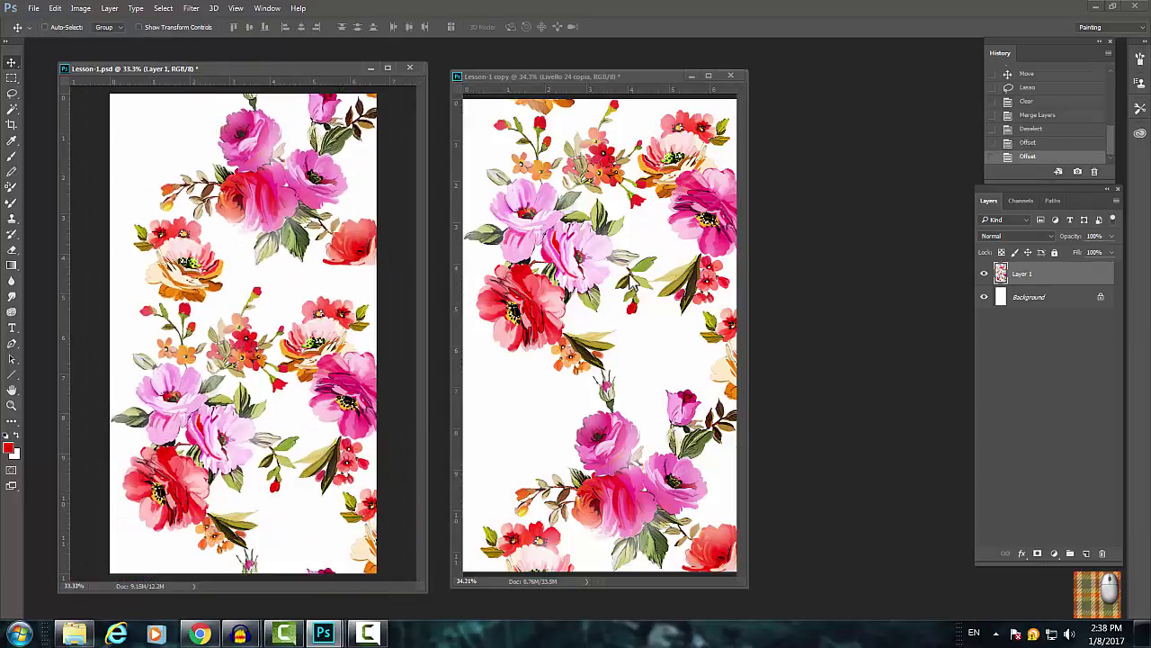
Bring the leaf sprig from the reference copy, resize the top flower piece and position the sprig.
{"action": "left_click", "coordinate": [635, 286]}
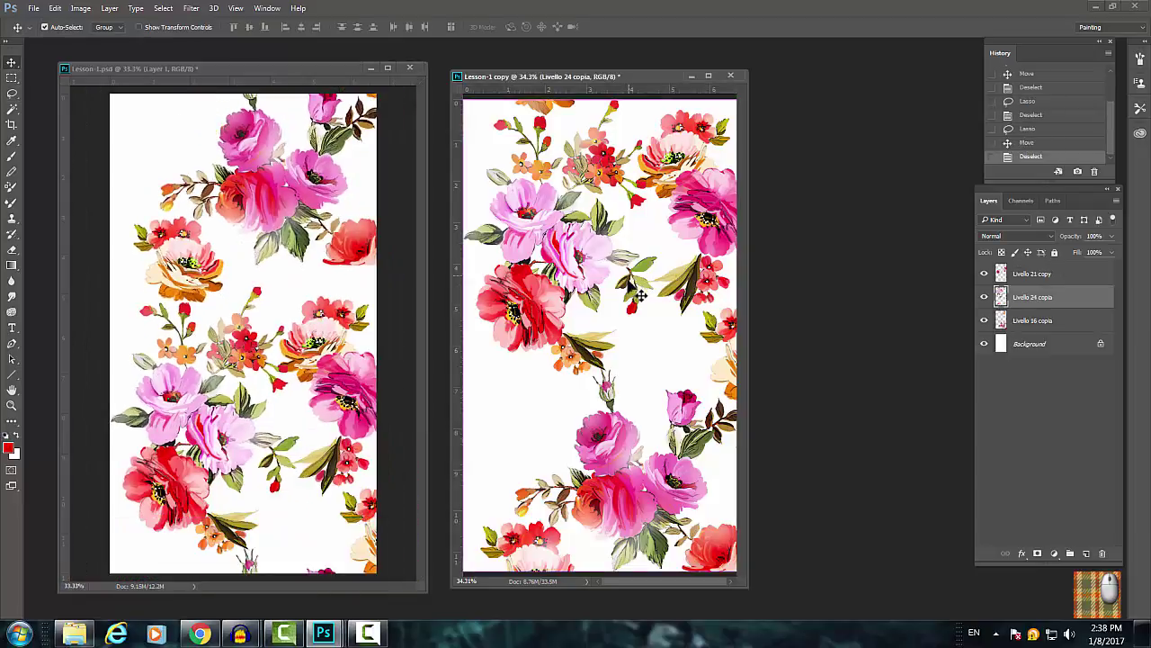
{"action": "mouse_move", "coordinate": [620, 278]}
{"action": "left_mouse_down"}
{"action": "mouse_move", "coordinate": [627, 325]}
{"action": "mouse_move", "coordinate": [666, 315]}
{"action": "mouse_move", "coordinate": [647, 270]}
{"action": "mouse_move", "coordinate": [621, 270]}
{"action": "left_mouse_up"}
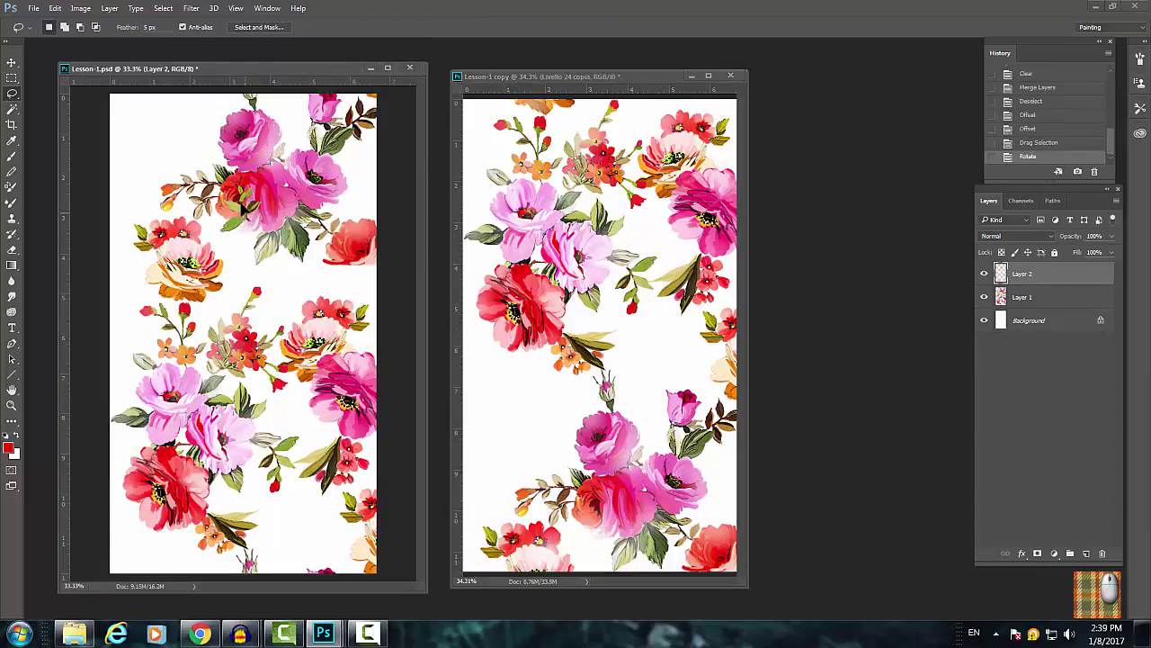
{"action": "left_click_drag", "start_coordinate": [270, 176], "coordinate": [208, 91]}
{"action": "key", "text": "Return"}
{"action": "left_click_drag", "start_coordinate": [259, 152], "coordinate": [217, 123]}
{"action": "key", "text": "ctrl+0"}
Merge the moved piece into the print layer, select all, crop to the canvas and deselect.
{"action": "key", "text": "ctrl+e"}
{"action": "left_click", "coordinate": [163, 8]}
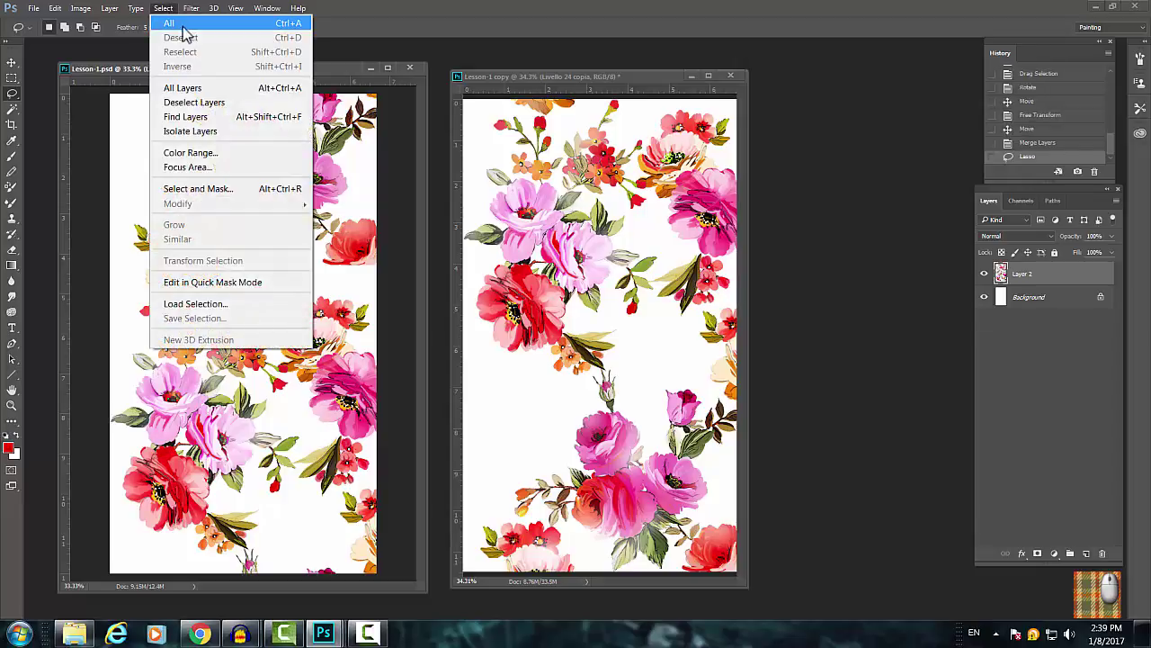
{"action": "left_click", "coordinate": [182, 29]}
{"action": "left_click", "coordinate": [80, 8]}
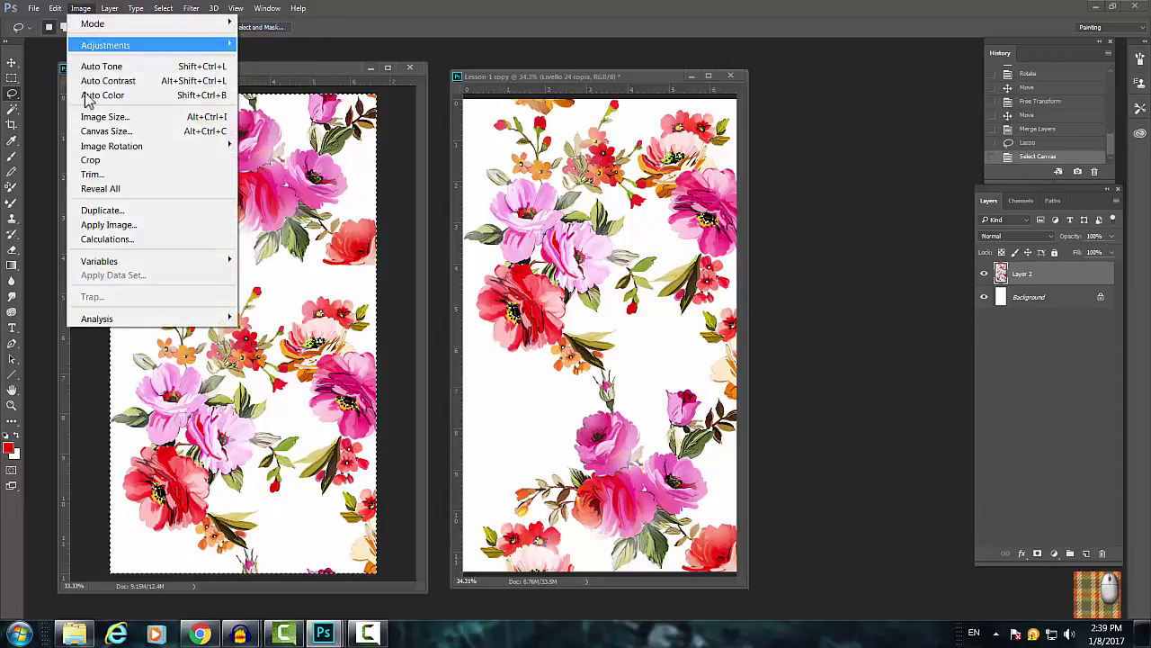
{"action": "left_click", "coordinate": [91, 160]}
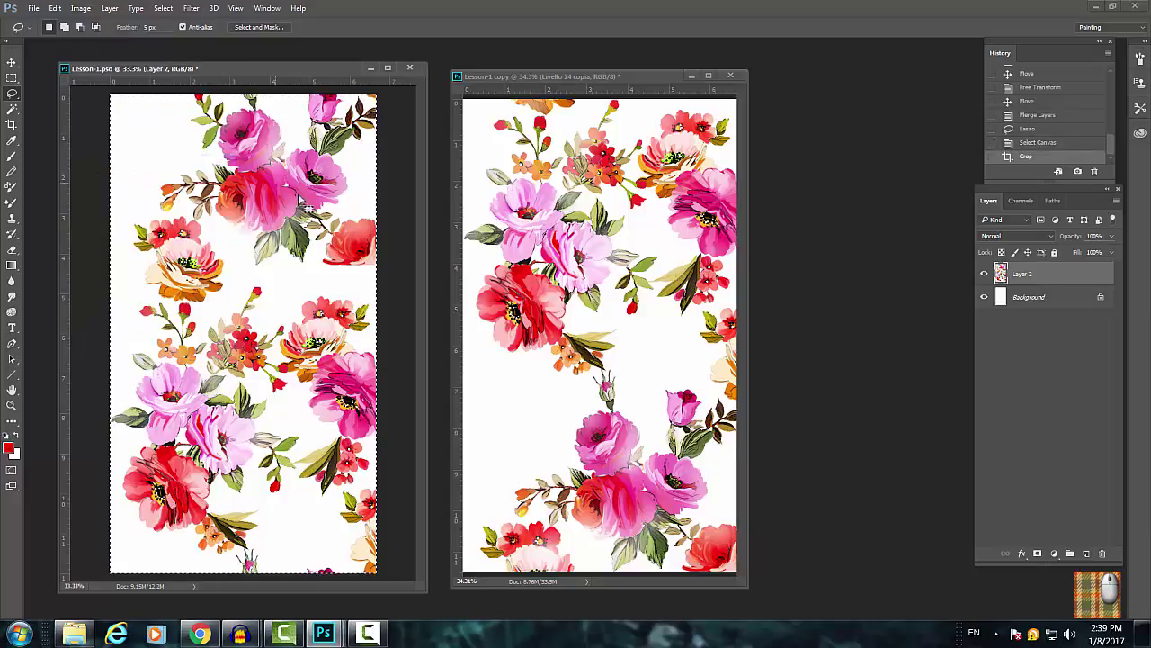
{"action": "key", "text": "ctrl+d"}
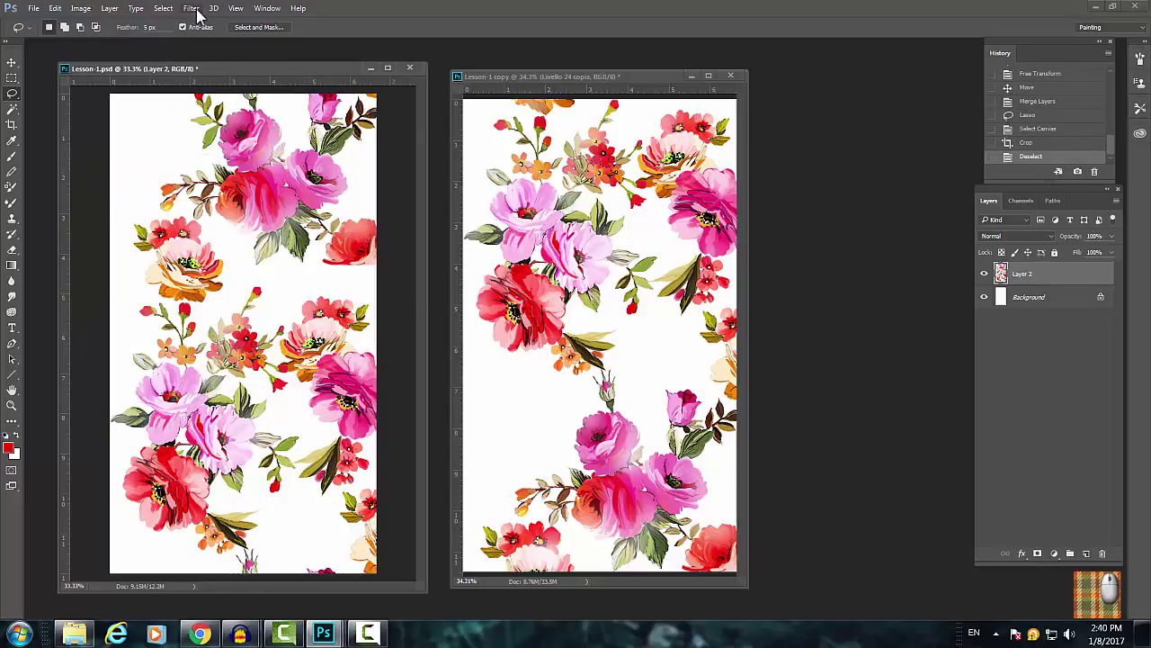
Offset the print vertically again with Wrap Around so its outer edges meet mid-print.
{"action": "left_click", "coordinate": [198, 11]}
{"action": "mouse_move", "coordinate": [270, 298]}
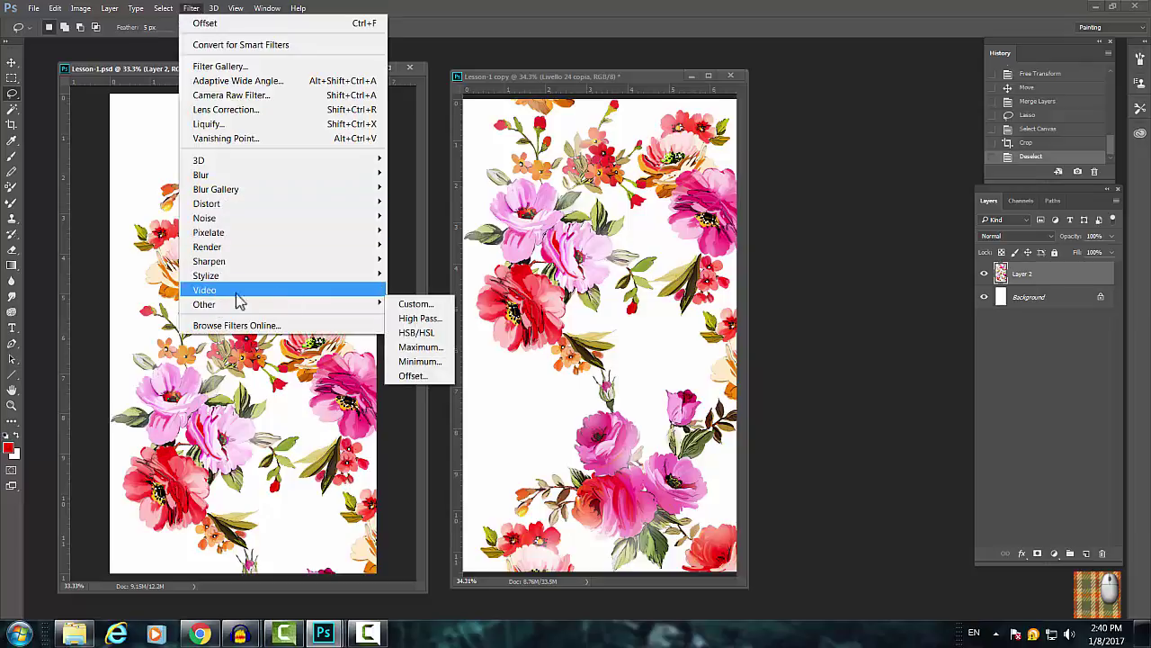
{"action": "left_click", "coordinate": [404, 375]}
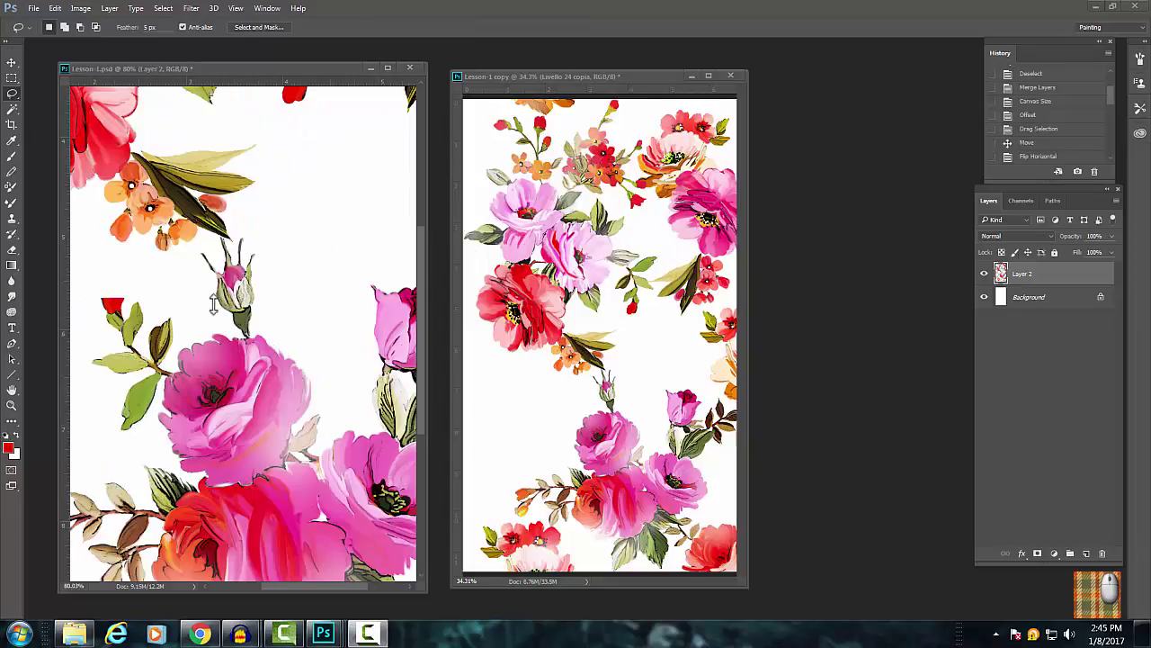
{"action": "left_click", "coordinate": [11, 157]}
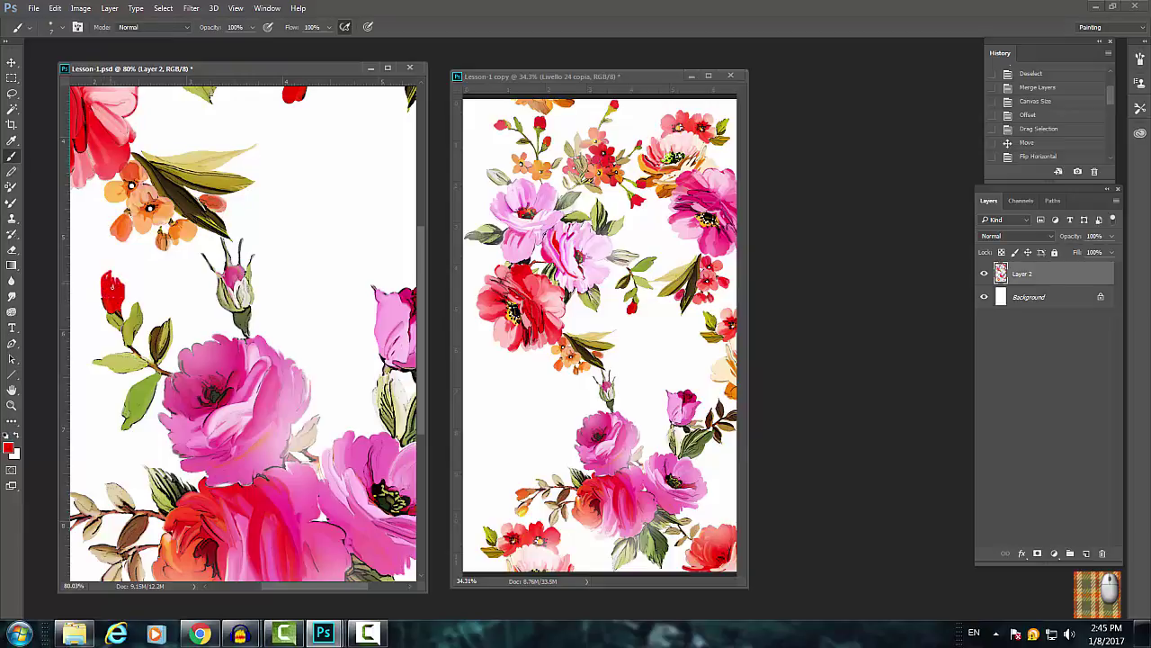
Brush red over the small red bud on the left of the print to fill out its shape.
{"action": "left_click", "coordinate": [110, 294]}
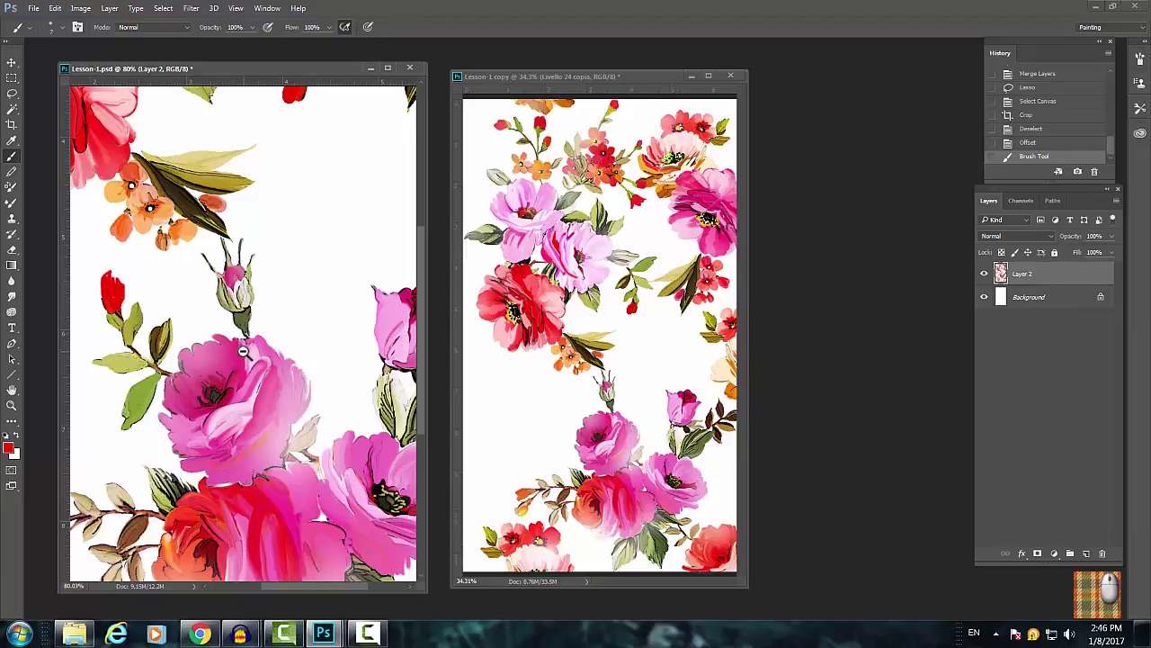
Zoom out to the whole print, select all and crop it to the canvas.
{"action": "left_click", "coordinate": [242, 351], "text": "alt"}
{"action": "left_click", "coordinate": [245, 350], "text": "alt"}
{"action": "left_click", "coordinate": [249, 349], "text": "alt"}
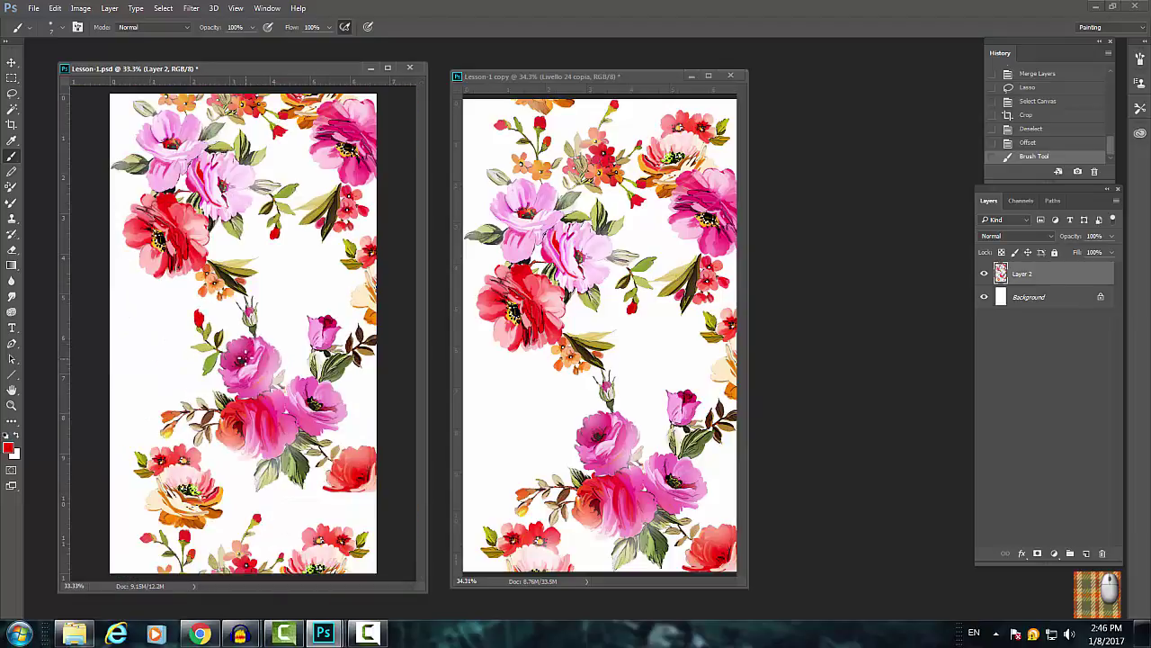
{"action": "left_click", "coordinate": [163, 8]}
{"action": "left_click", "coordinate": [171, 26]}
{"action": "left_click", "coordinate": [80, 8]}
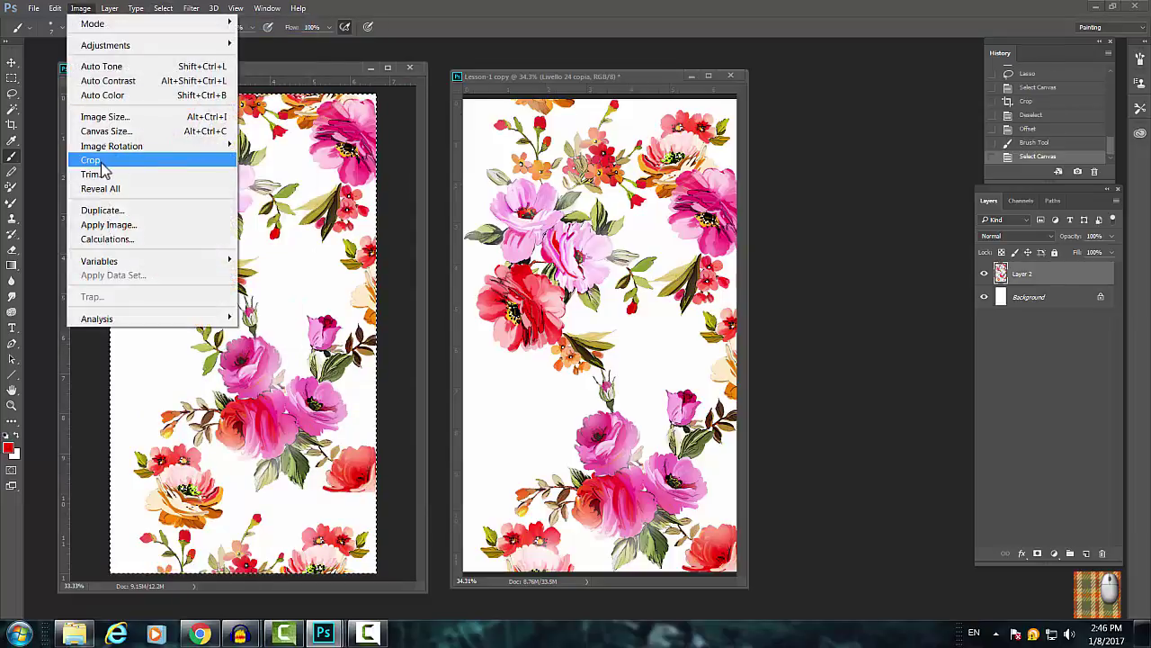
{"action": "left_click", "coordinate": [102, 162]}
{"action": "left_click", "coordinate": [163, 8]}
{"action": "left_click", "coordinate": [171, 26]}
{"action": "left_click", "coordinate": [80, 9]}
{"action": "left_click", "coordinate": [101, 159]}
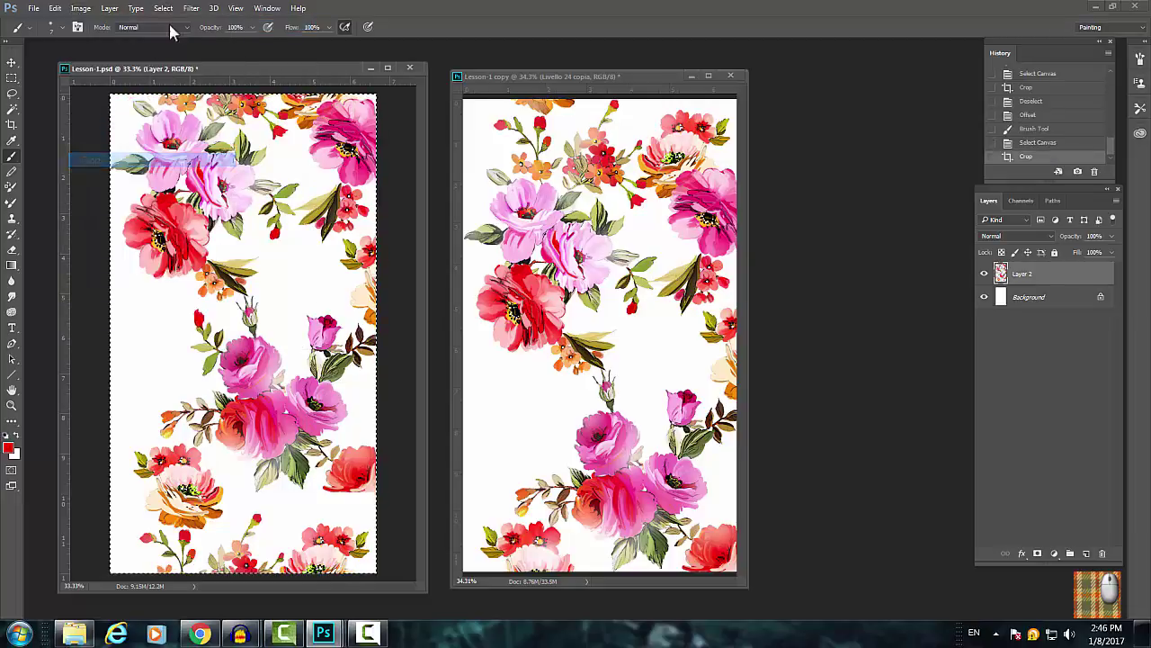
{"action": "left_click", "coordinate": [163, 8]}
{"action": "left_click", "coordinate": [174, 26]}
{"action": "left_click", "coordinate": [78, 7]}
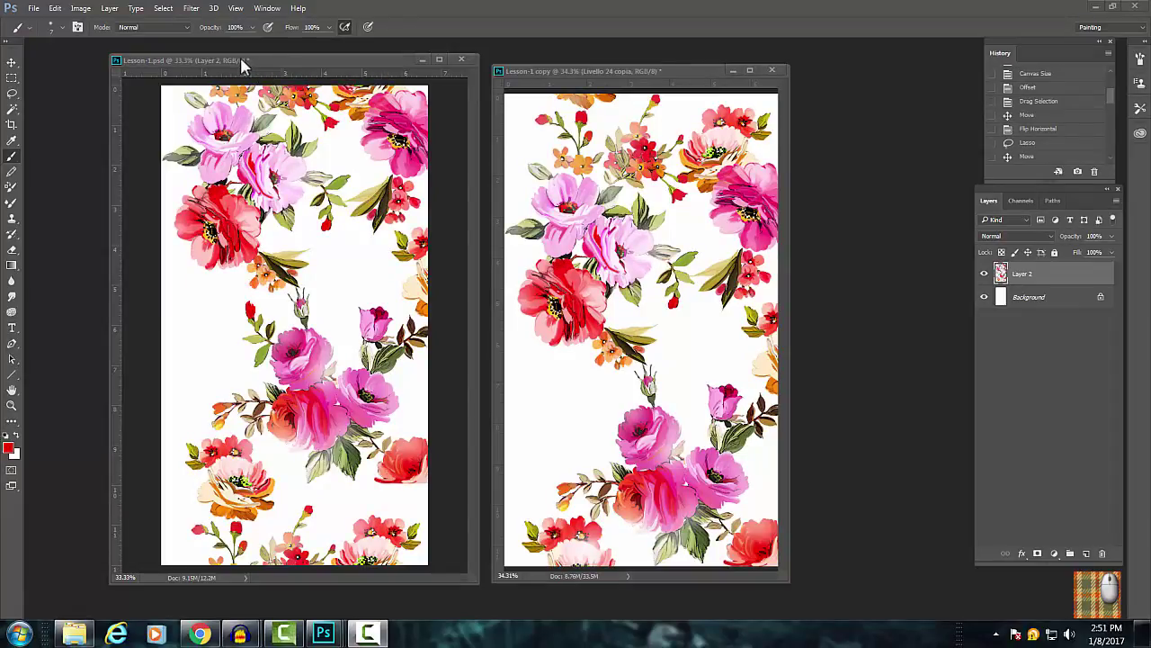
Widen the canvas to 7 inches with a middle-left anchor so it extends rightward.
{"action": "left_click", "coordinate": [80, 8]}
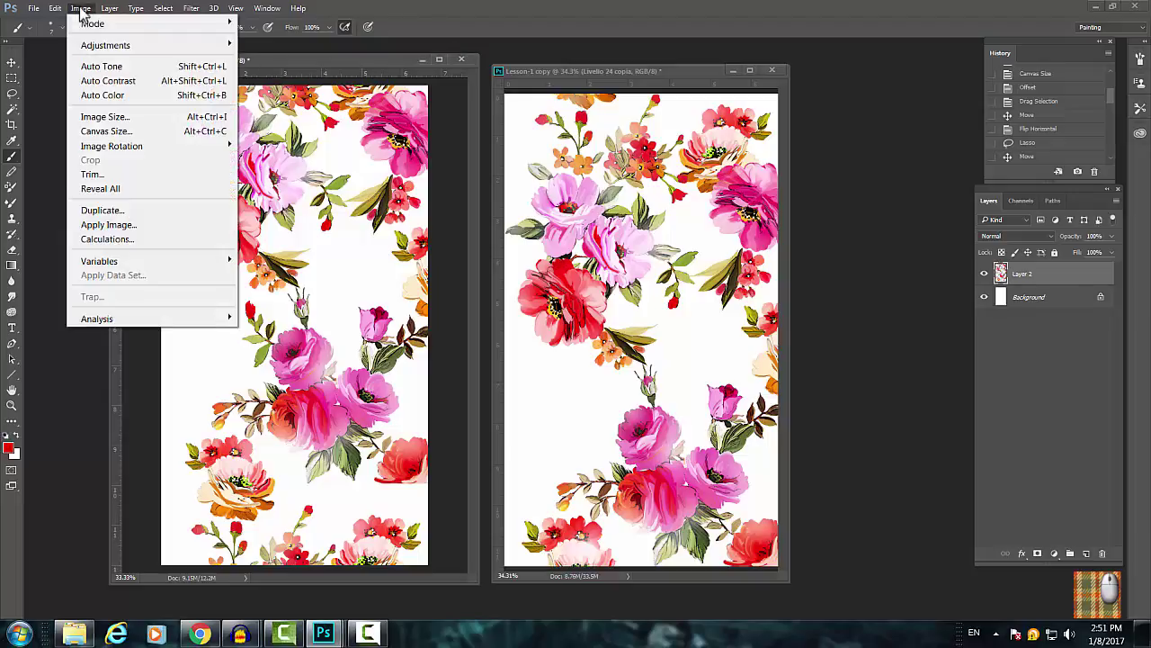
{"action": "left_click", "coordinate": [108, 131]}
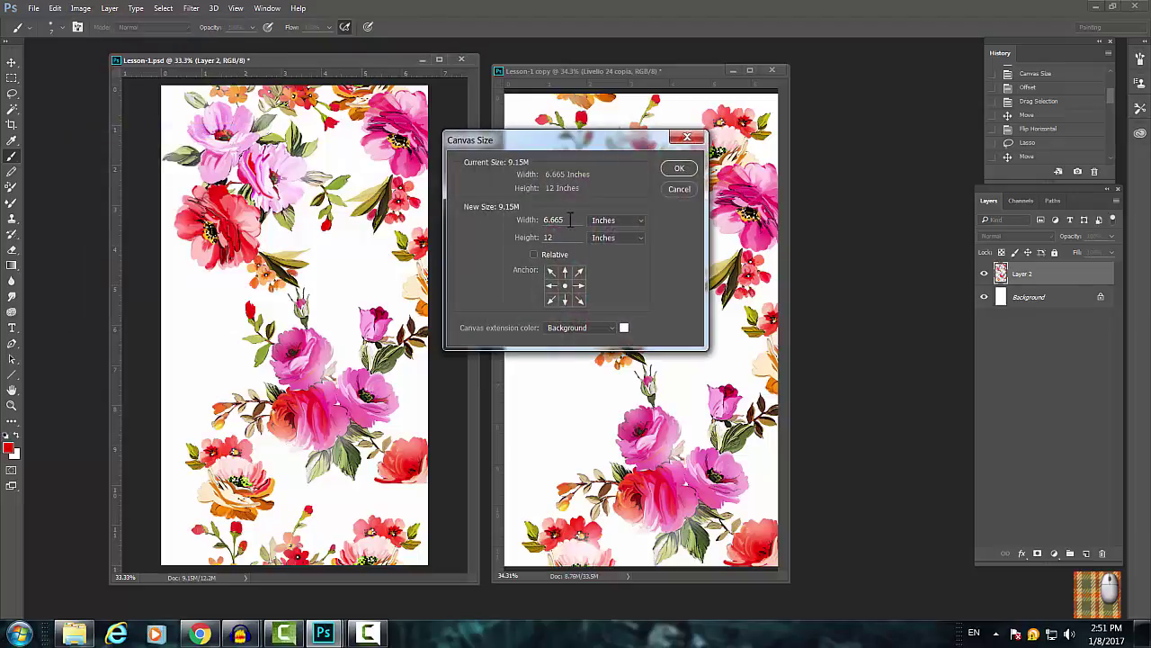
{"action": "left_click_drag", "start_coordinate": [567, 223], "coordinate": [536, 221]}
{"action": "left_click", "coordinate": [551, 286]}
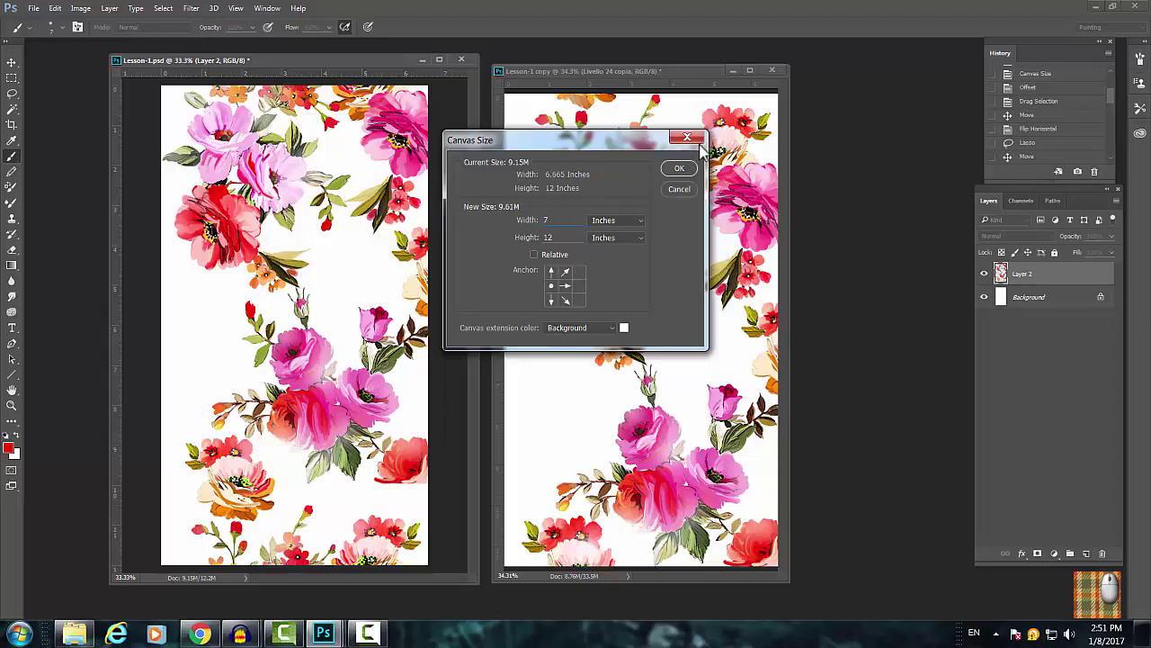
{"action": "left_click", "coordinate": [680, 169]}
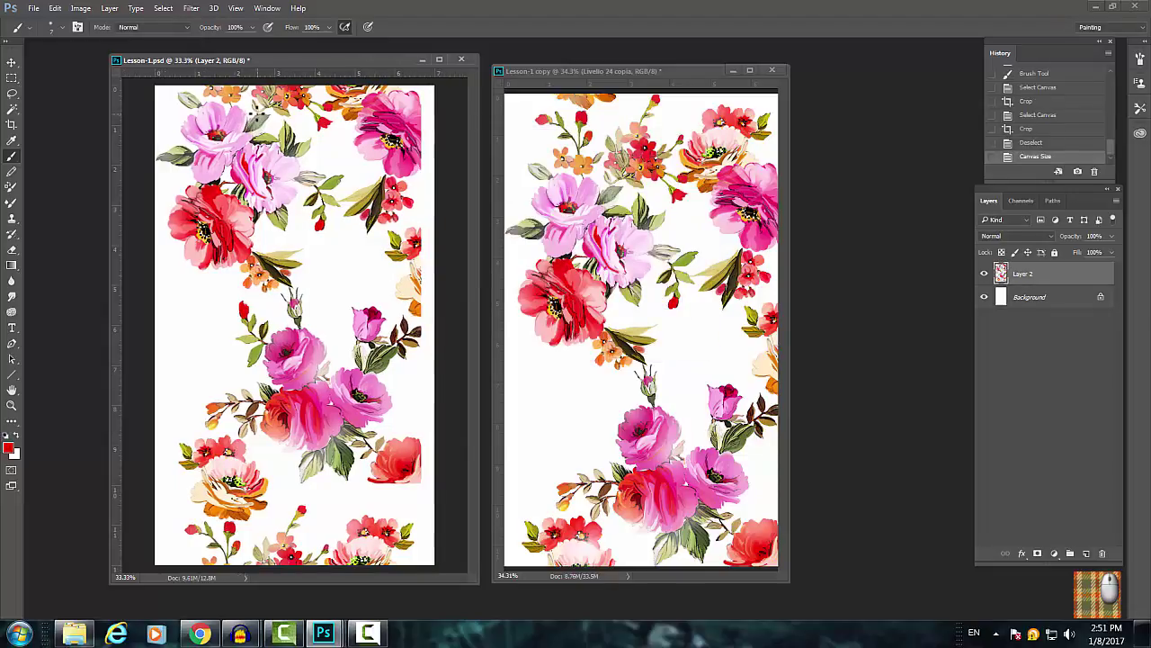
Select the whole canvas and crop the floral print to it.
{"action": "left_click", "coordinate": [168, 11]}
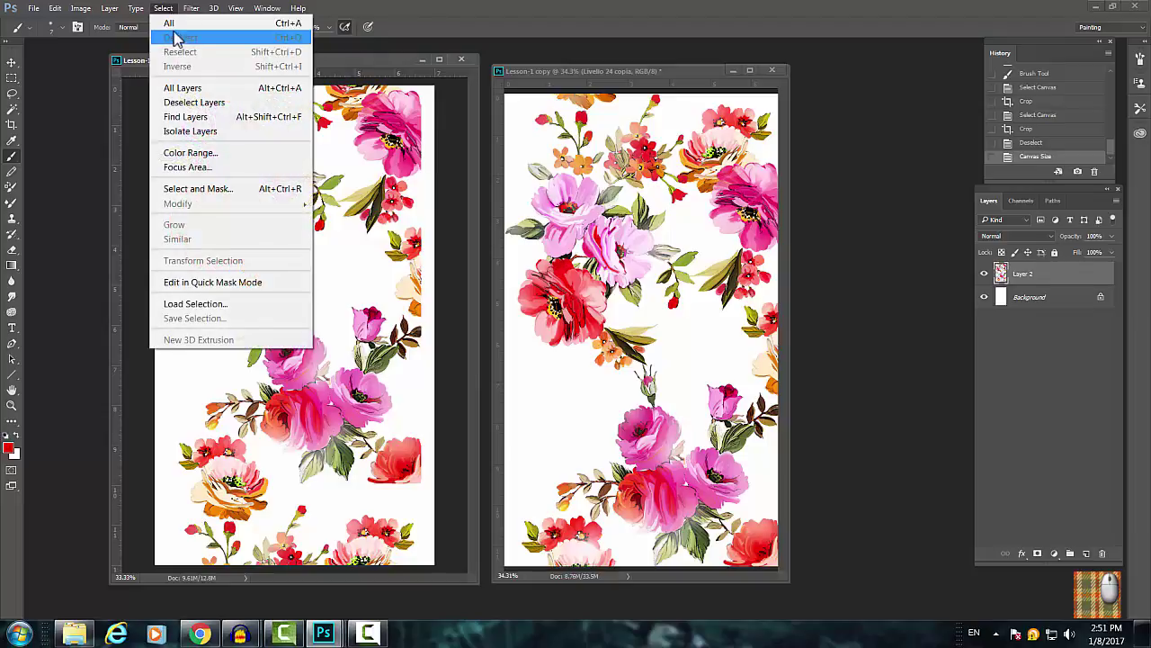
{"action": "left_click", "coordinate": [173, 25]}
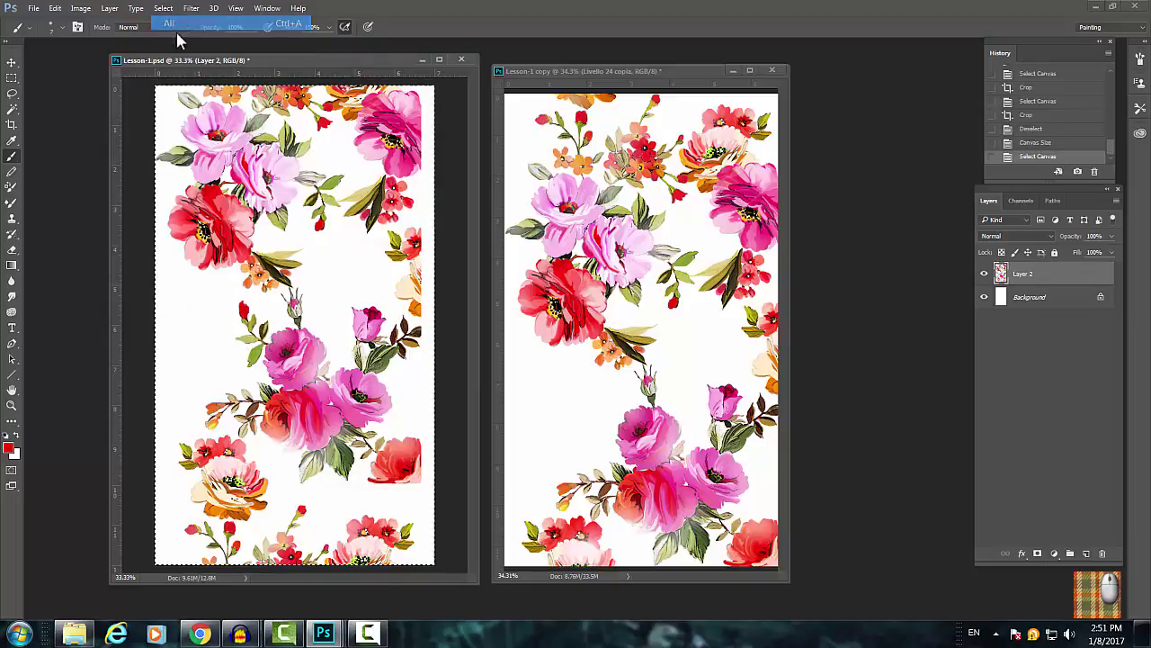
{"action": "left_click", "coordinate": [80, 11]}
{"action": "left_click", "coordinate": [91, 160]}
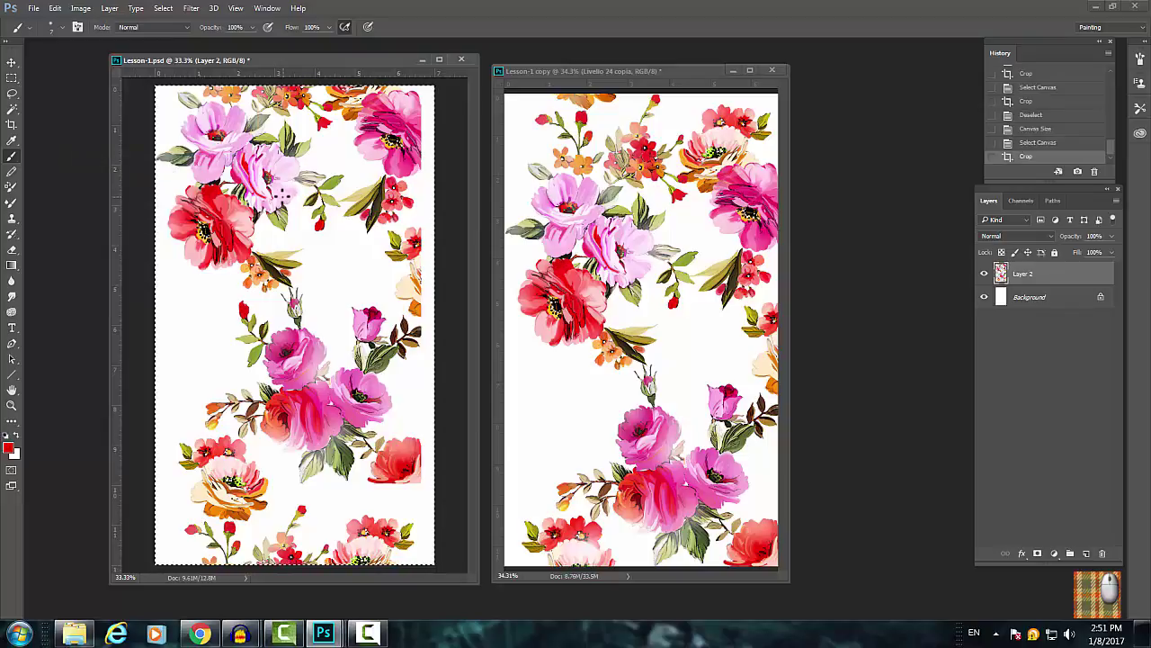
Offset the print horizontally by 405 pixels with wrap-around so the seam runs down the middle.
{"action": "left_click", "coordinate": [191, 11]}
{"action": "mouse_move", "coordinate": [278, 303]}
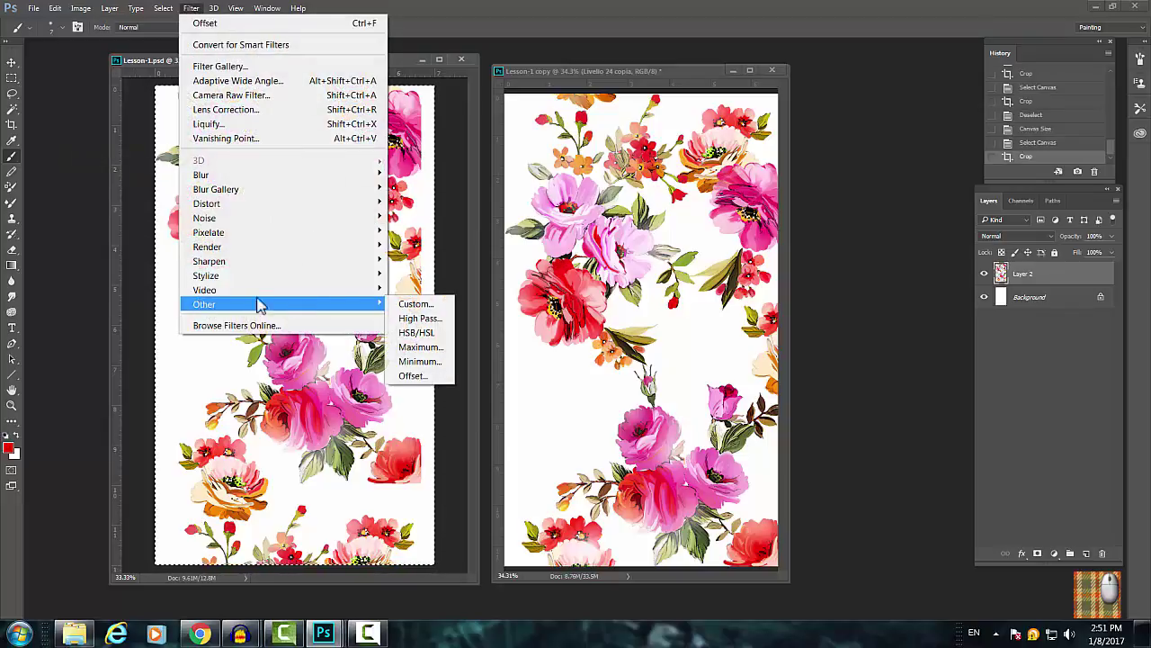
{"action": "left_click", "coordinate": [416, 375]}
{"action": "left_click_drag", "start_coordinate": [545, 196], "coordinate": [539, 202]}
{"action": "key", "text": "Return"}
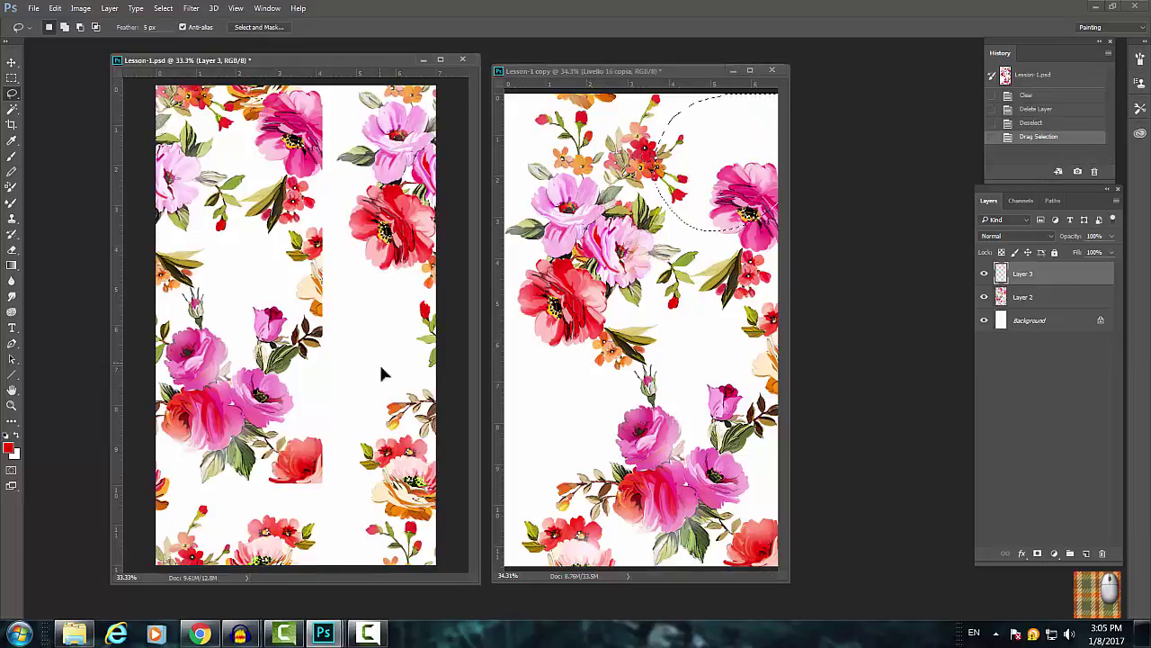
Move the orange flower into the gap, flip it horizontally, and fit it over the seam.
{"action": "left_click_drag", "start_coordinate": [381, 374], "coordinate": [341, 360]}
{"action": "left_click", "coordinate": [55, 8]}
{"action": "left_click", "coordinate": [288, 477]}
{"action": "mouse_move", "coordinate": [318, 412]}
{"action": "left_mouse_down"}
{"action": "mouse_move", "coordinate": [333, 257]}
{"action": "mouse_move", "coordinate": [355, 335]}
{"action": "left_mouse_up"}
{"action": "left_click", "coordinate": [55, 8]}
{"action": "left_click", "coordinate": [88, 303]}
{"action": "key", "text": "Return"}
Lasso a pink flower onto the left print and rotate it into place.
{"action": "key", "text": "alt+bracketleft"}
{"action": "key", "text": "l"}
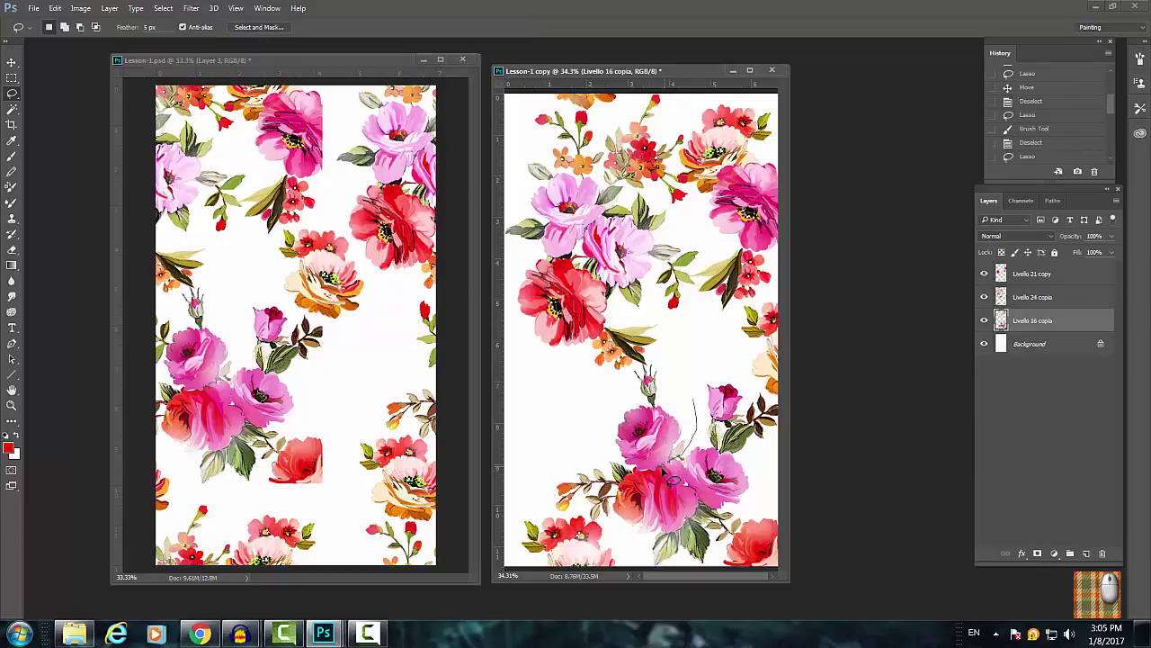
{"action": "mouse_move", "coordinate": [684, 423]}
{"action": "left_mouse_down"}
{"action": "mouse_move", "coordinate": [629, 412]}
{"action": "mouse_move", "coordinate": [306, 466]}
{"action": "left_mouse_up"}
{"action": "left_click", "coordinate": [55, 8]}
{"action": "left_click", "coordinate": [88, 303]}
{"action": "left_click_drag", "start_coordinate": [419, 352], "coordinate": [409, 386]}
{"action": "key", "text": "Return"}
Shift the pink flower's colour with Hue/Saturation and erase its edges.
{"action": "left_click", "coordinate": [80, 9]}
{"action": "mouse_move", "coordinate": [89, 45]}
{"action": "left_click", "coordinate": [295, 118]}
{"action": "left_click_drag", "start_coordinate": [714, 259], "coordinate": [743, 260]}
{"action": "left_click", "coordinate": [849, 197]}
{"action": "left_click", "coordinate": [12, 249]}
Lasso another flower from the right print and rotate it to about 97 degrees.
{"action": "key", "text": "l"}
{"action": "left_click", "coordinate": [642, 197]}
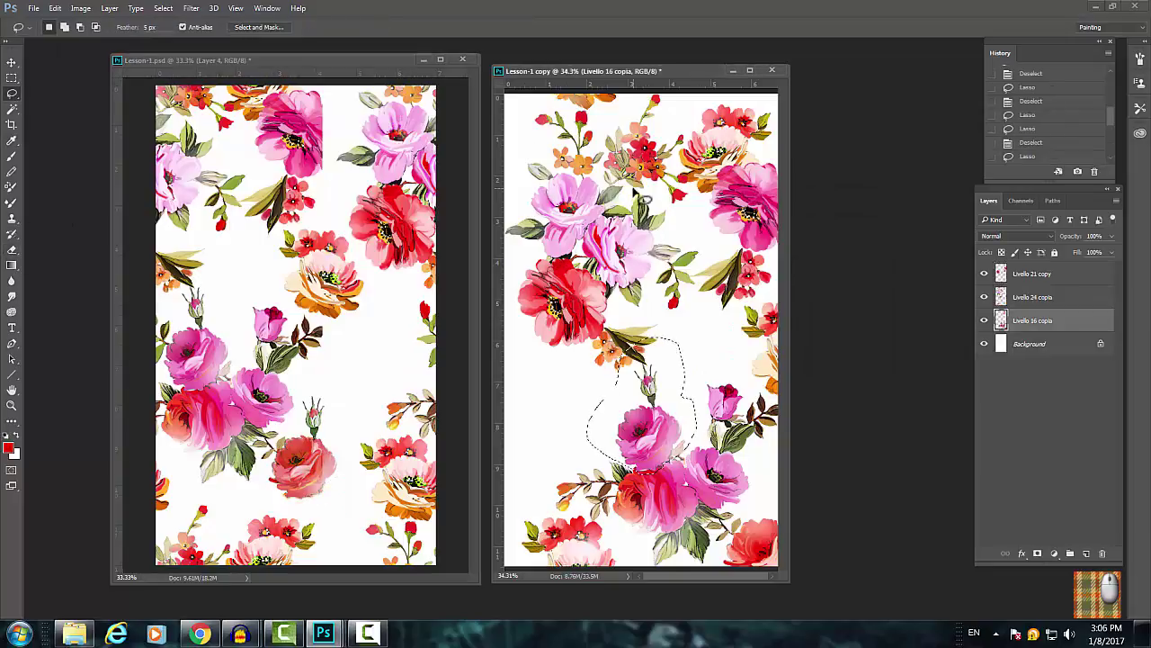
{"action": "left_click_drag", "start_coordinate": [642, 196], "coordinate": [653, 207]}
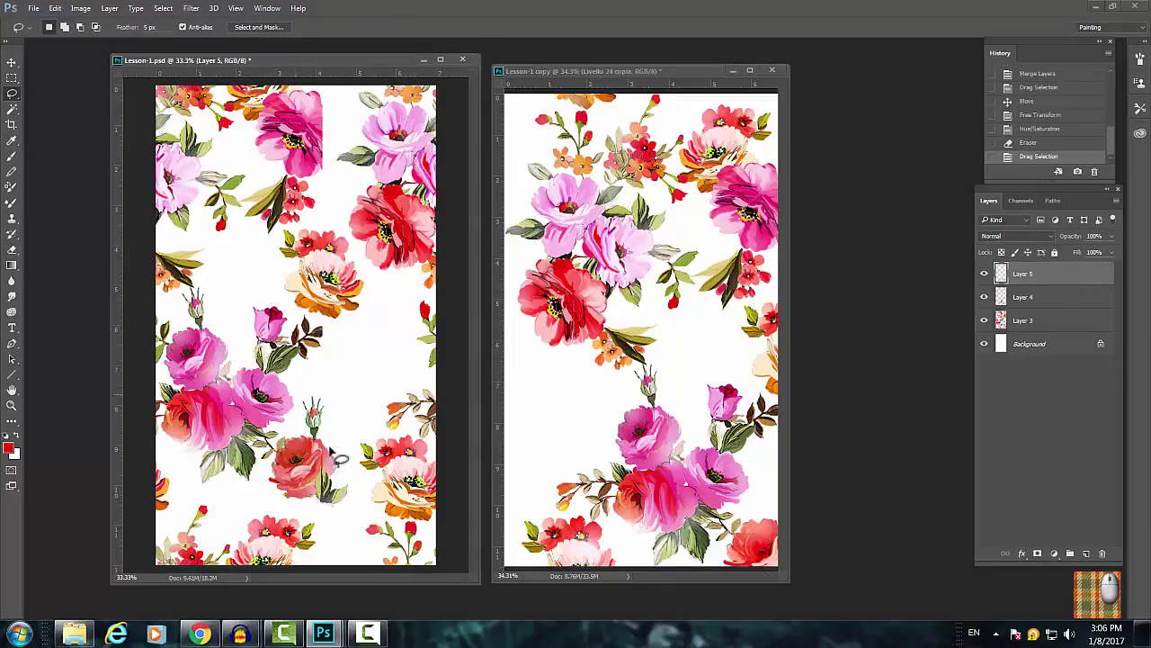
{"action": "left_click", "coordinate": [54, 8]}
{"action": "mouse_move", "coordinate": [154, 321]}
{"action": "left_click", "coordinate": [268, 351]}
{"action": "left_click_drag", "start_coordinate": [355, 511], "coordinate": [369, 477]}
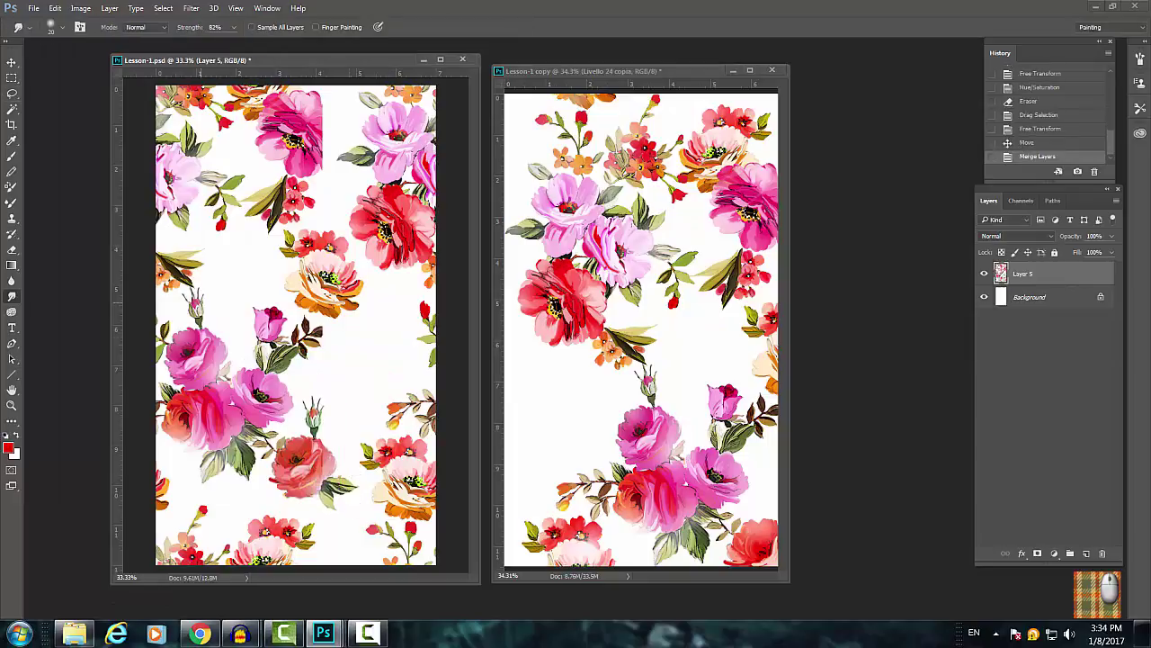
Smudge along the seam to blend the flowers into the print.
{"action": "left_click", "coordinate": [323, 331]}
{"action": "left_click", "coordinate": [324, 331]}
{"action": "left_click", "coordinate": [324, 331]}
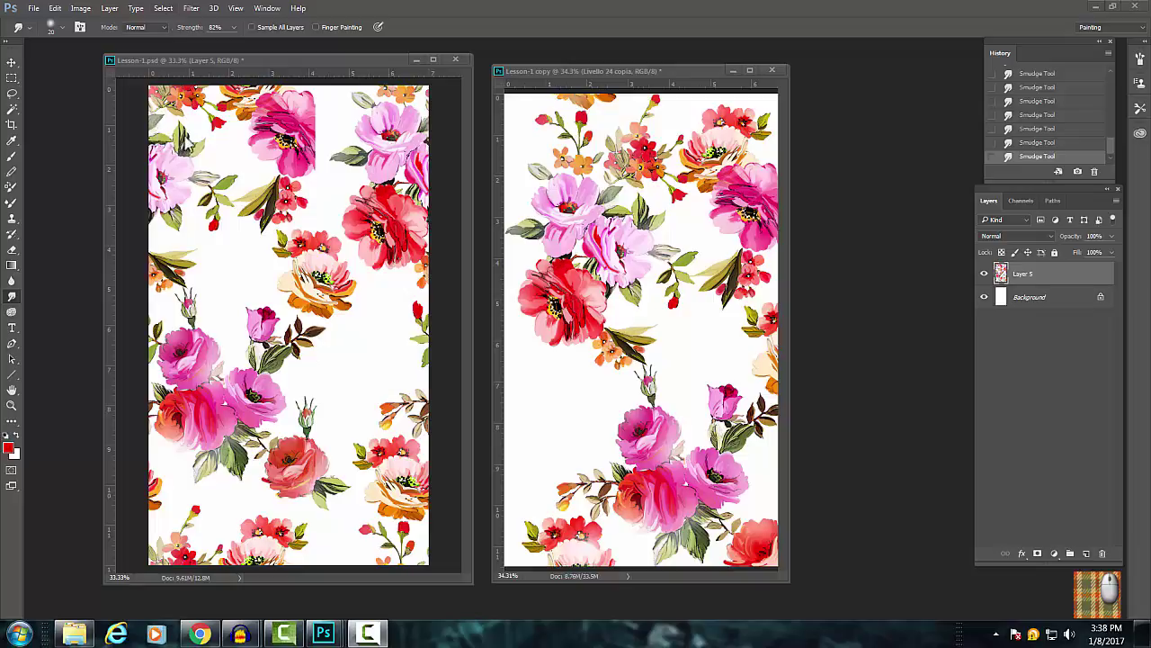
Select the whole canvas and crop the print to it again.
{"action": "left_click", "coordinate": [162, 9]}
{"action": "left_click", "coordinate": [167, 18]}
{"action": "left_click", "coordinate": [79, 9]}
{"action": "left_click", "coordinate": [91, 159]}
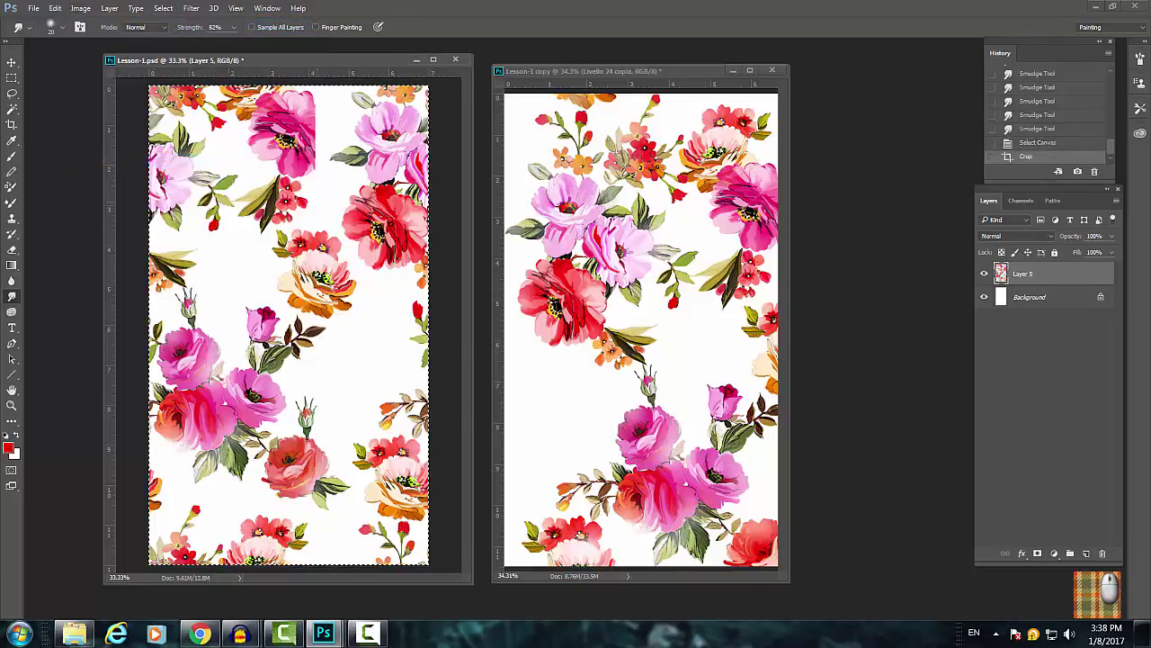
Offset the print by -286 pixels horizontally, then drag a lassoed red flower over the seam.
{"action": "left_click", "coordinate": [191, 9]}
{"action": "mouse_move", "coordinate": [236, 307]}
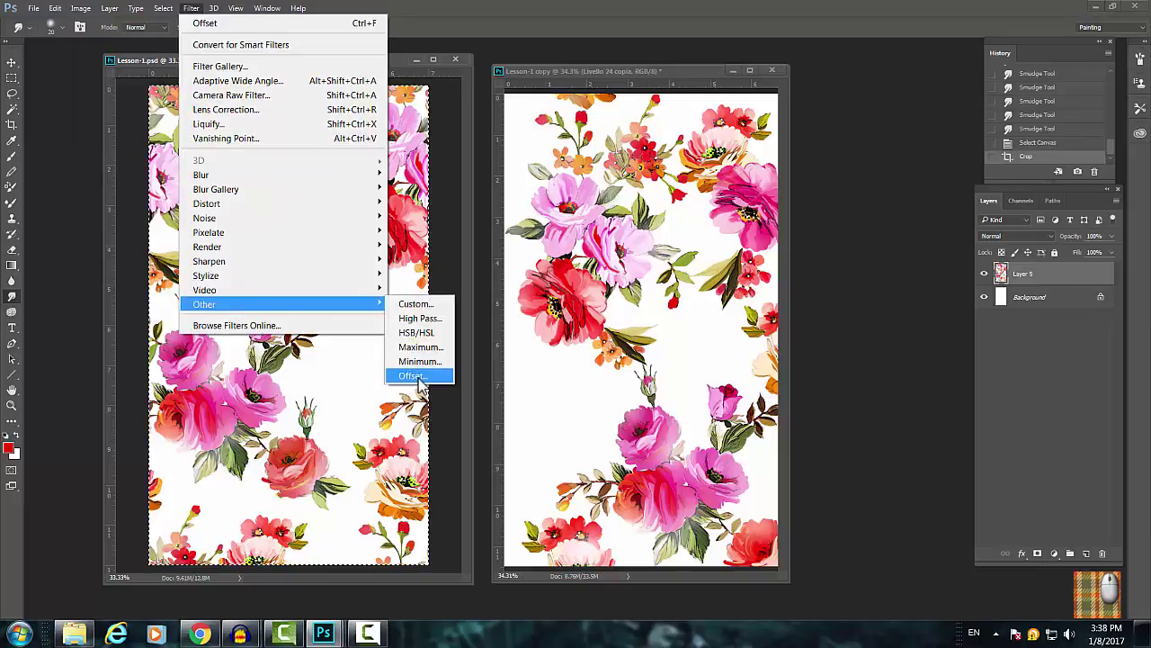
{"action": "left_click", "coordinate": [412, 376]}
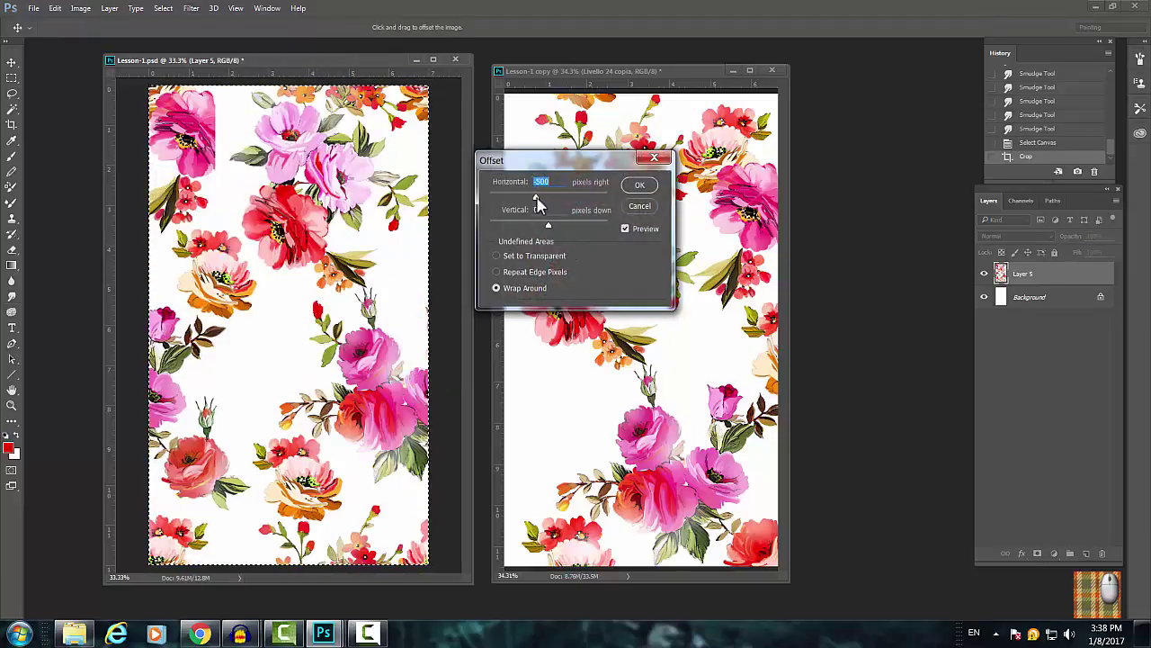
{"action": "left_click_drag", "start_coordinate": [536, 197], "coordinate": [558, 226]}
{"action": "left_click", "coordinate": [637, 186]}
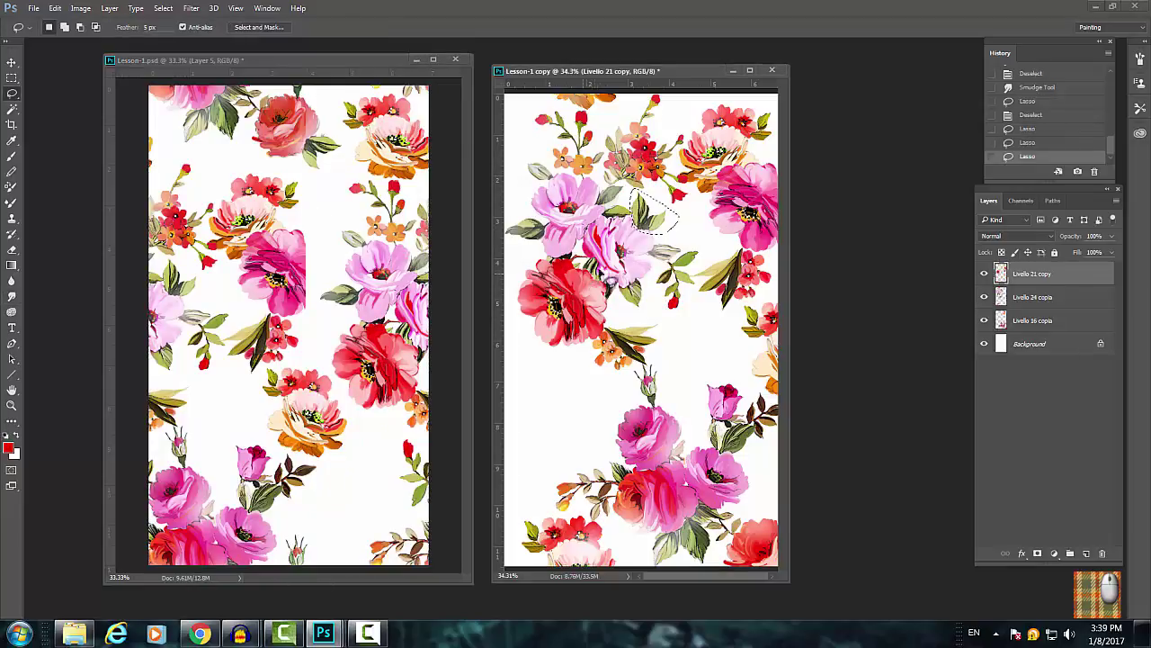
{"action": "mouse_move", "coordinate": [608, 261]}
{"action": "left_mouse_down"}
{"action": "mouse_move", "coordinate": [539, 256]}
{"action": "mouse_move", "coordinate": [576, 369]}
{"action": "mouse_move", "coordinate": [645, 294]}
{"action": "left_mouse_up"}
{"action": "mouse_move", "coordinate": [585, 333]}
{"action": "left_mouse_down"}
{"action": "mouse_move", "coordinate": [535, 306]}
{"action": "mouse_move", "coordinate": [340, 280]}
{"action": "mouse_move", "coordinate": [319, 250]}
{"action": "left_mouse_up"}
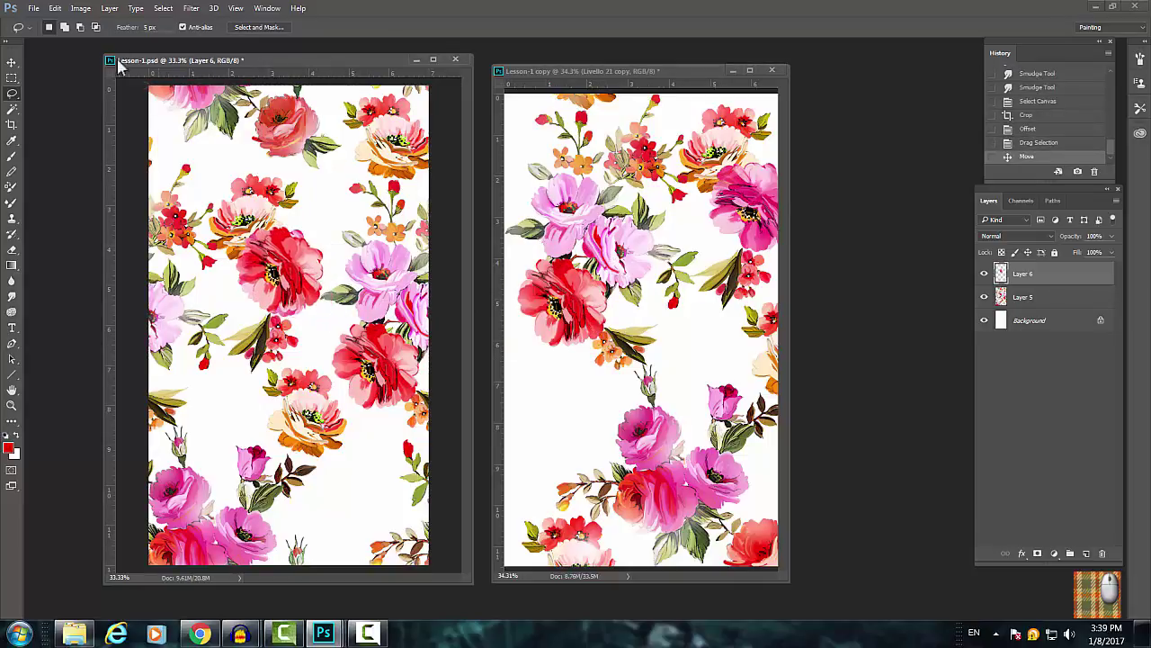
Rotate the red flower to about -106 degrees over the seam.
{"action": "left_click", "coordinate": [54, 8]}
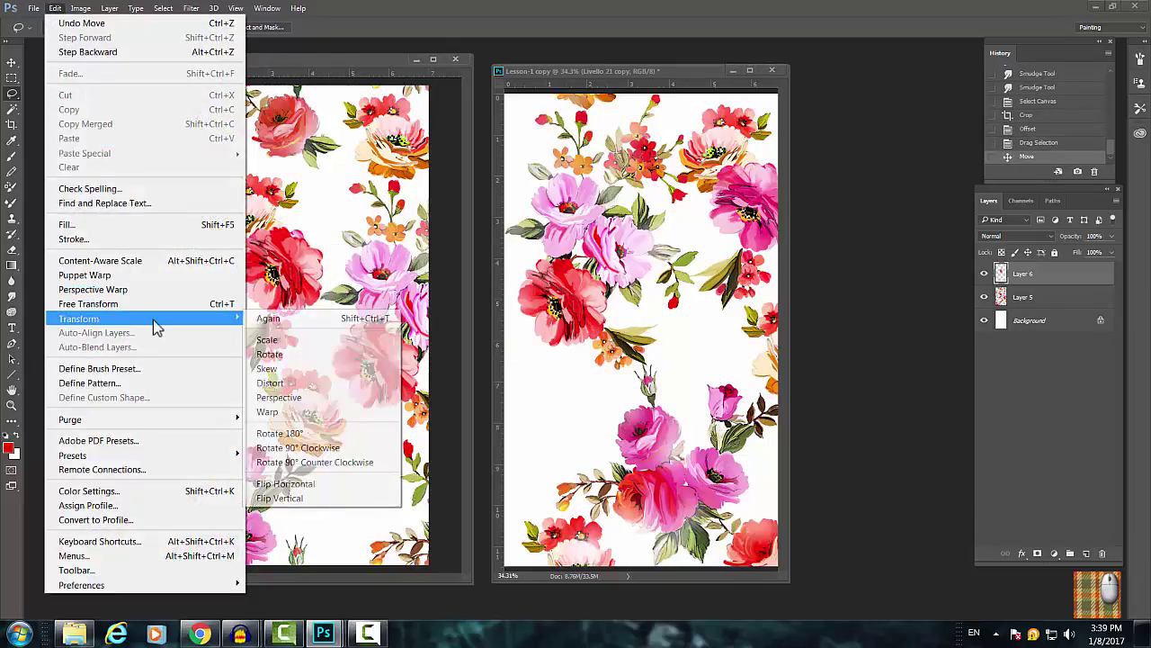
{"action": "left_click", "coordinate": [269, 354]}
{"action": "left_click_drag", "start_coordinate": [365, 353], "coordinate": [296, 250]}
{"action": "left_click", "coordinate": [54, 8]}
{"action": "mouse_move", "coordinate": [179, 318]}
{"action": "key", "text": "Escape"}
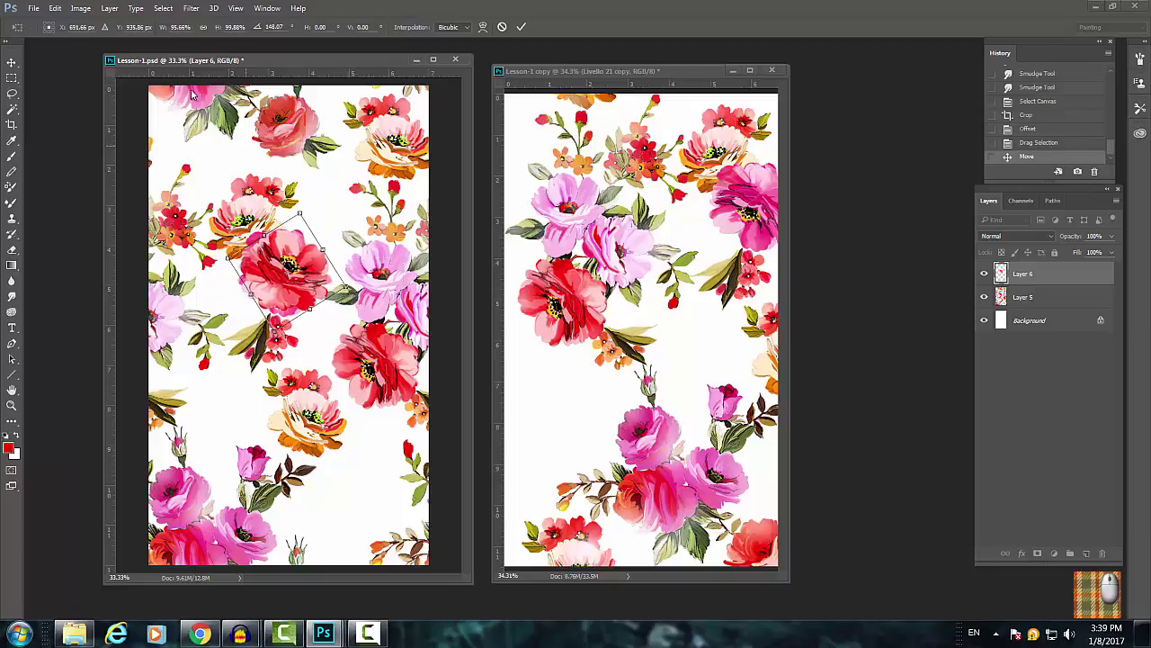
{"action": "left_click", "coordinate": [55, 8]}
{"action": "mouse_move", "coordinate": [180, 317]}
{"action": "left_click", "coordinate": [288, 354]}
{"action": "left_click_drag", "start_coordinate": [355, 270], "coordinate": [355, 232]}
{"action": "key", "text": "Return"}
Shift the red flower's hue to -34 with Hue/Saturation, turning it magenta.
{"action": "left_click", "coordinate": [80, 8]}
{"action": "mouse_move", "coordinate": [90, 45]}
{"action": "left_click", "coordinate": [270, 118]}
{"action": "left_click_drag", "start_coordinate": [718, 259], "coordinate": [699, 262]}
{"action": "left_click", "coordinate": [851, 200]}
Delete the old pink flower from Layer 5, deselect, and merge the layers into Layer 6.
{"action": "key", "text": "alt+bracketleft"}
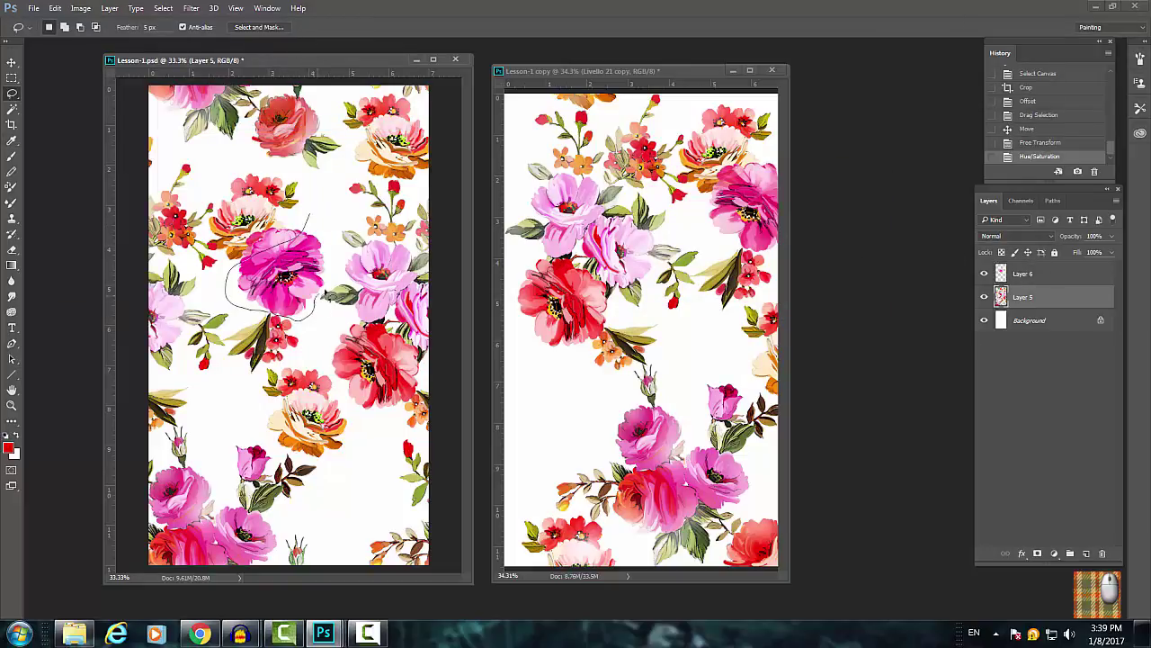
{"action": "left_click_drag", "start_coordinate": [317, 298], "coordinate": [307, 218]}
{"action": "key", "text": "Delete"}
{"action": "key", "text": "ctrl+d"}
{"action": "left_click", "coordinate": [1056, 284], "text": "shift"}
{"action": "key", "text": "ctrl+e"}
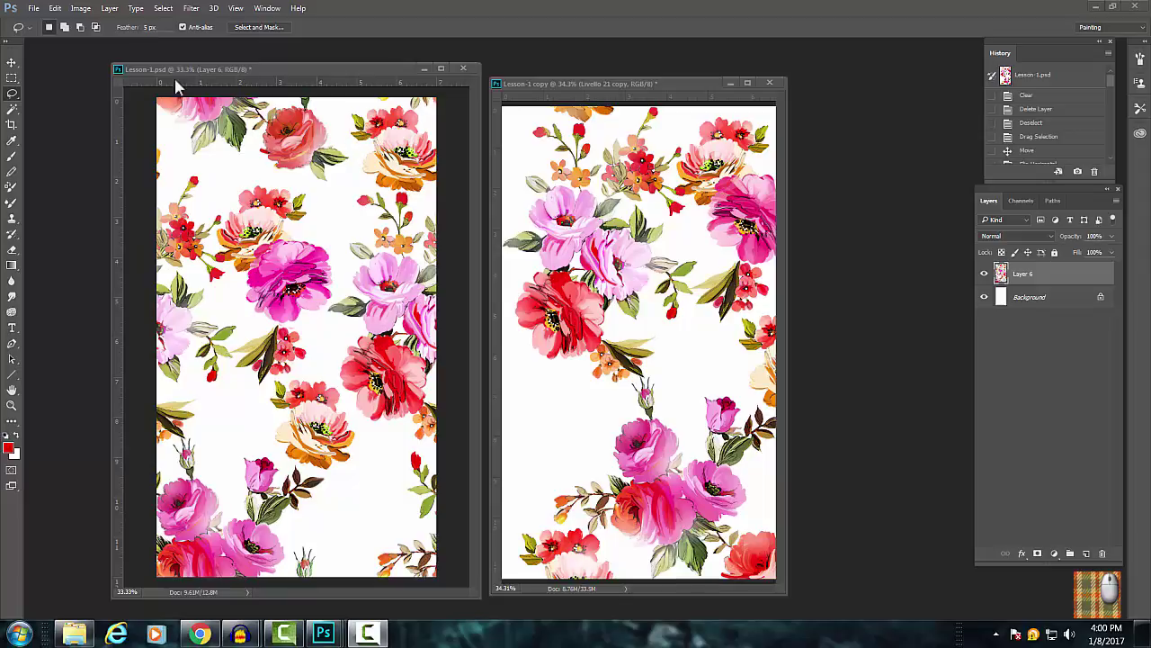
Select all on the print, then create Untitled-1 at 15 x 25 inches, 200 ppi.
{"action": "key", "text": "ctrl+a"}
{"action": "left_click", "coordinate": [34, 9]}
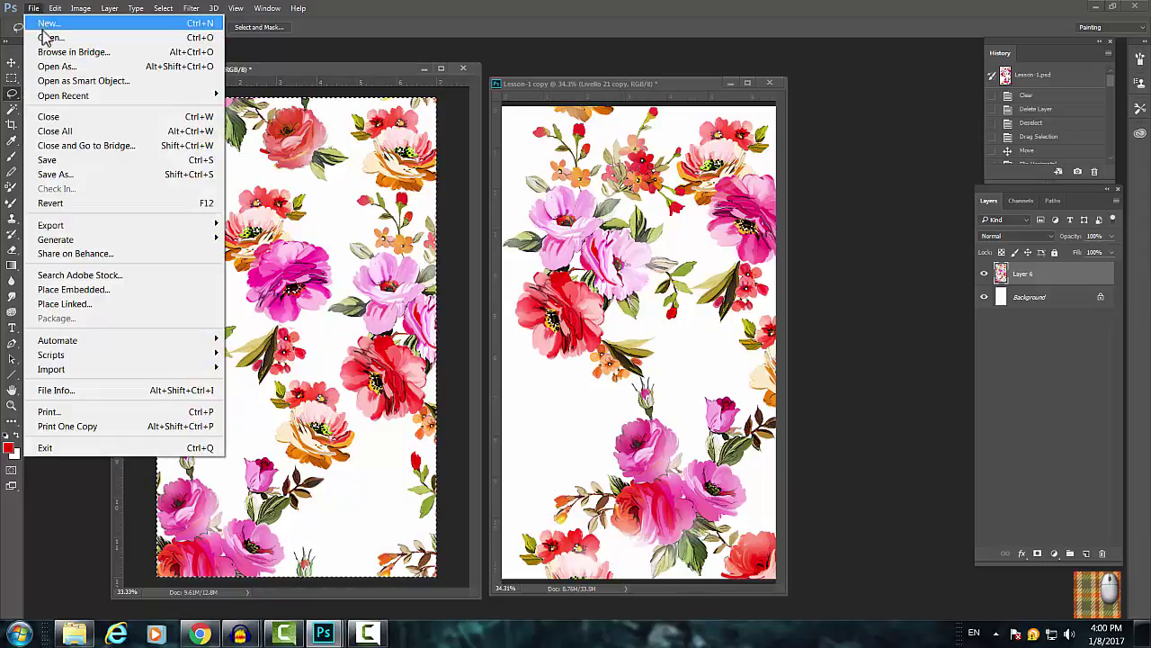
{"action": "left_click", "coordinate": [50, 25]}
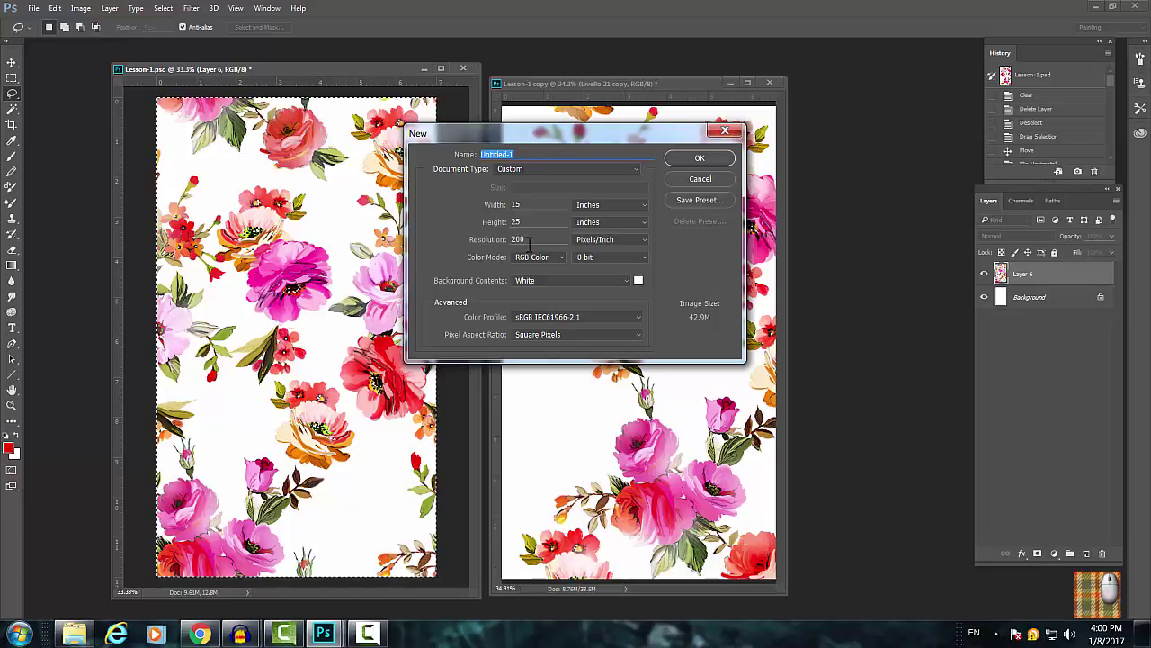
{"action": "left_click", "coordinate": [701, 160]}
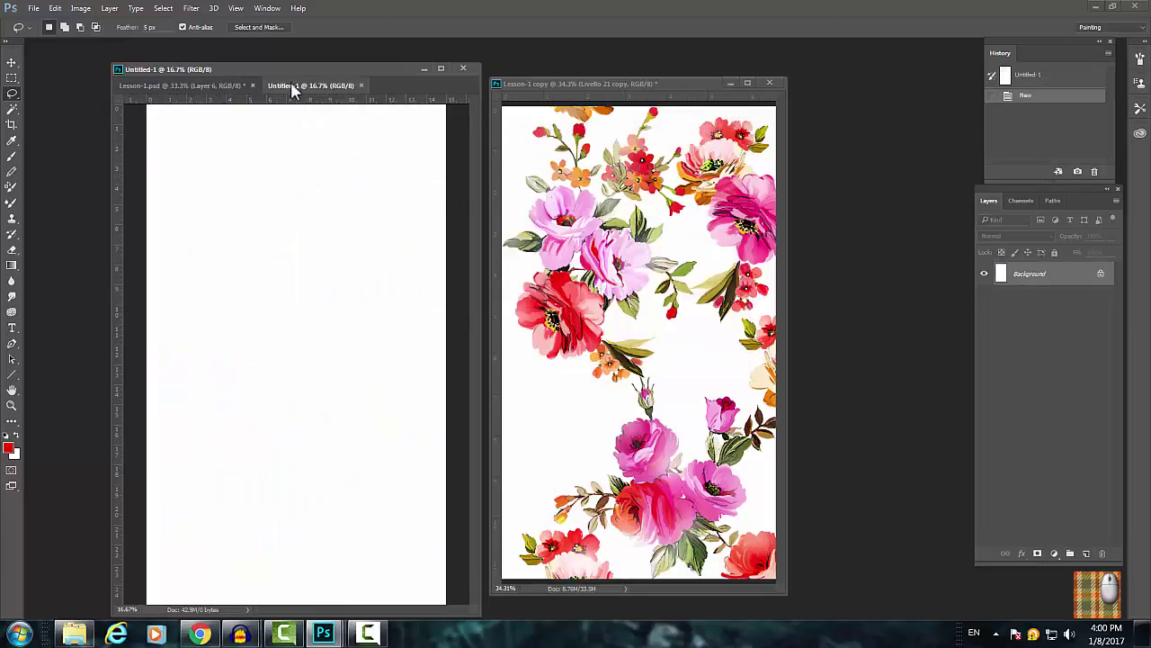
Float the new document in its own window and define the whole floral print as a pattern.
{"action": "left_click_drag", "start_coordinate": [293, 89], "coordinate": [511, 84]}
{"action": "left_click", "coordinate": [163, 8]}
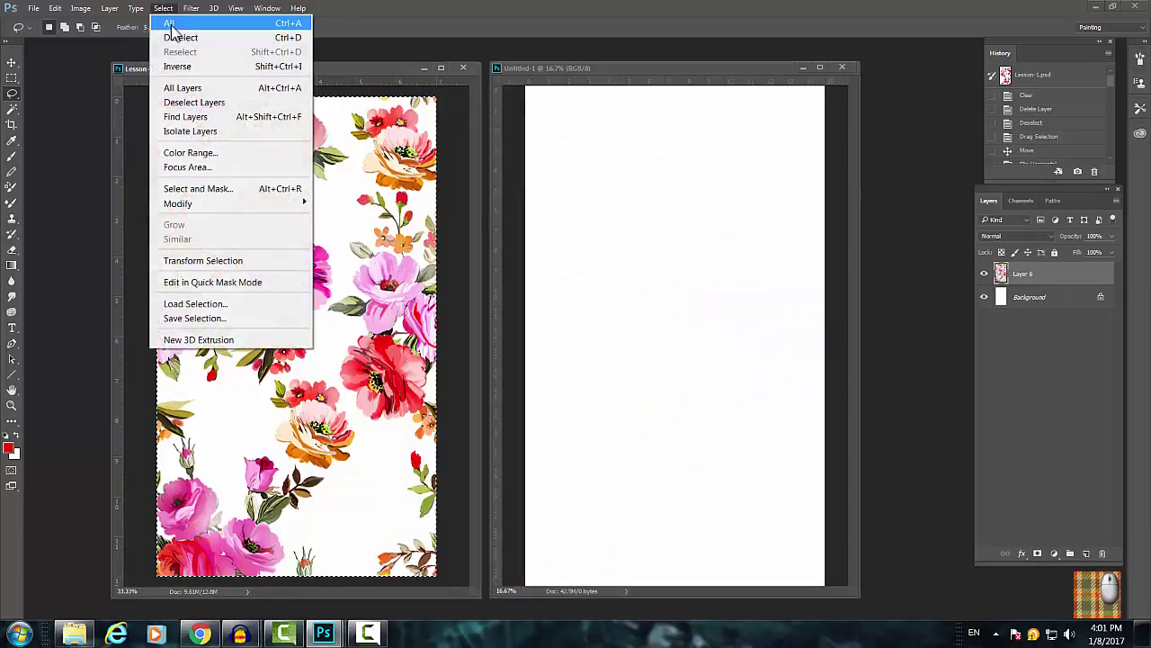
{"action": "left_click", "coordinate": [171, 23]}
{"action": "left_click", "coordinate": [55, 8]}
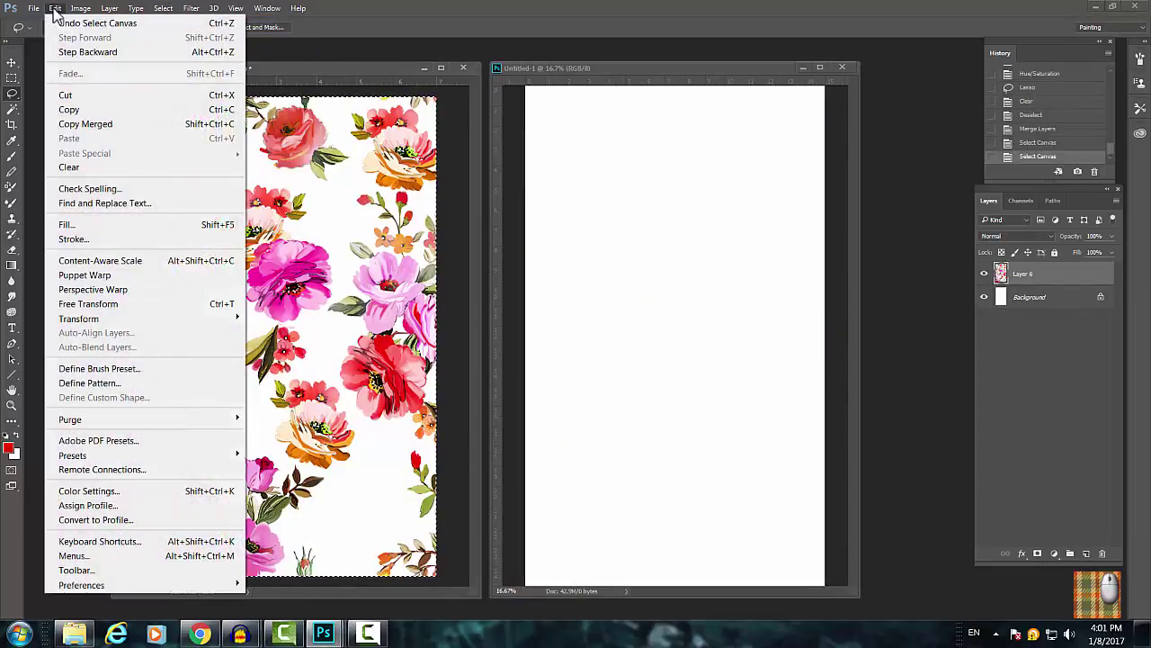
{"action": "left_click", "coordinate": [90, 382]}
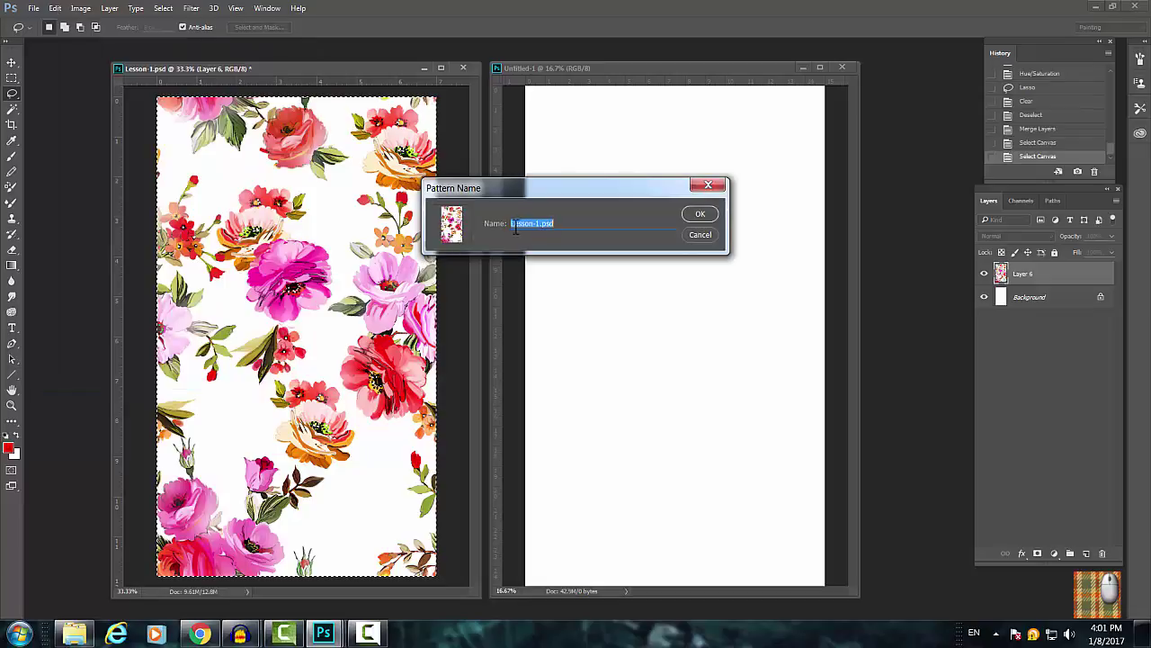
{"action": "key", "text": "Return"}
{"action": "left_click", "coordinate": [517, 229]}
Fill Untitled-1 with the new flower pattern and zoom out to view the seamless repeat.
{"action": "left_click", "coordinate": [55, 8]}
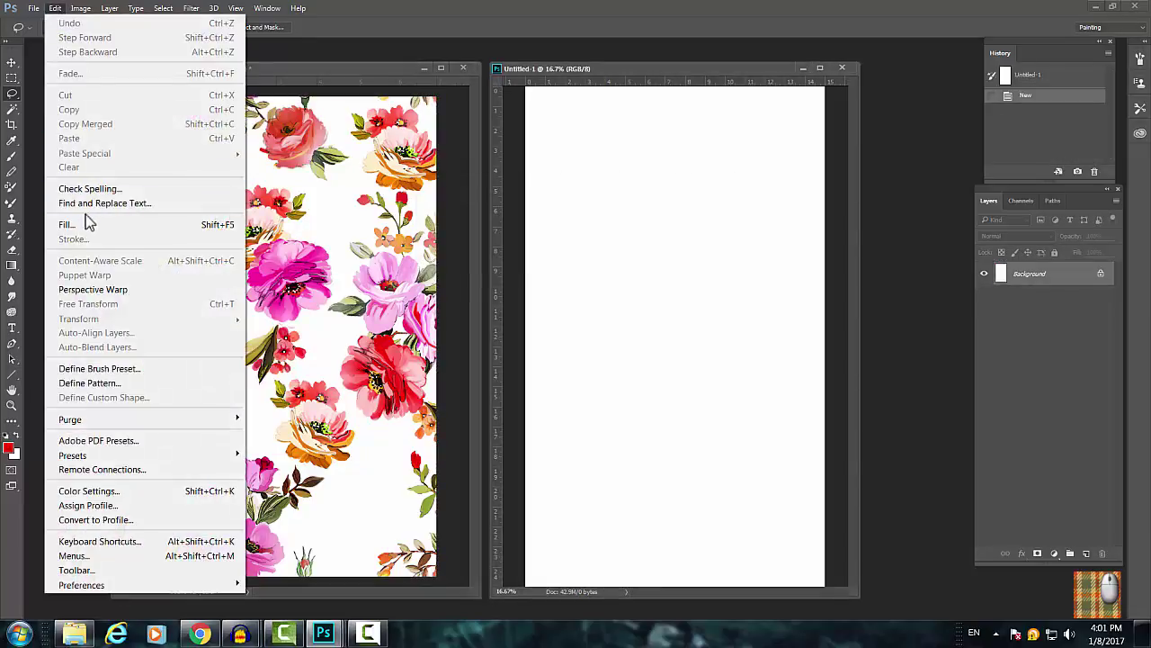
{"action": "left_click", "coordinate": [88, 225]}
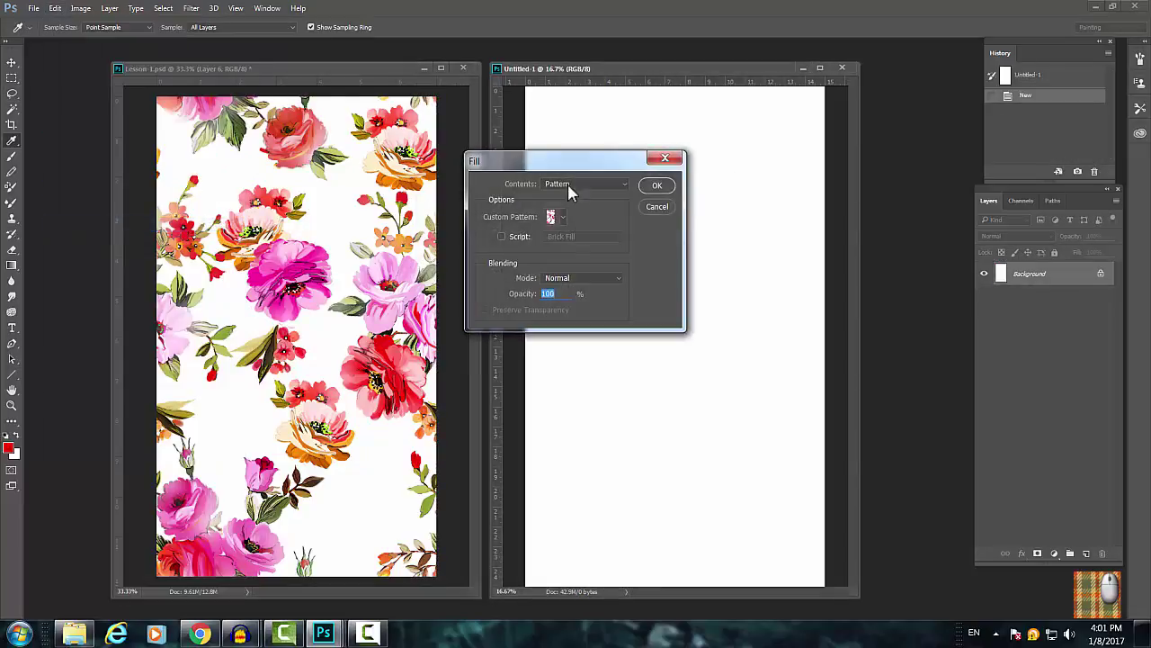
{"action": "left_click", "coordinate": [563, 218]}
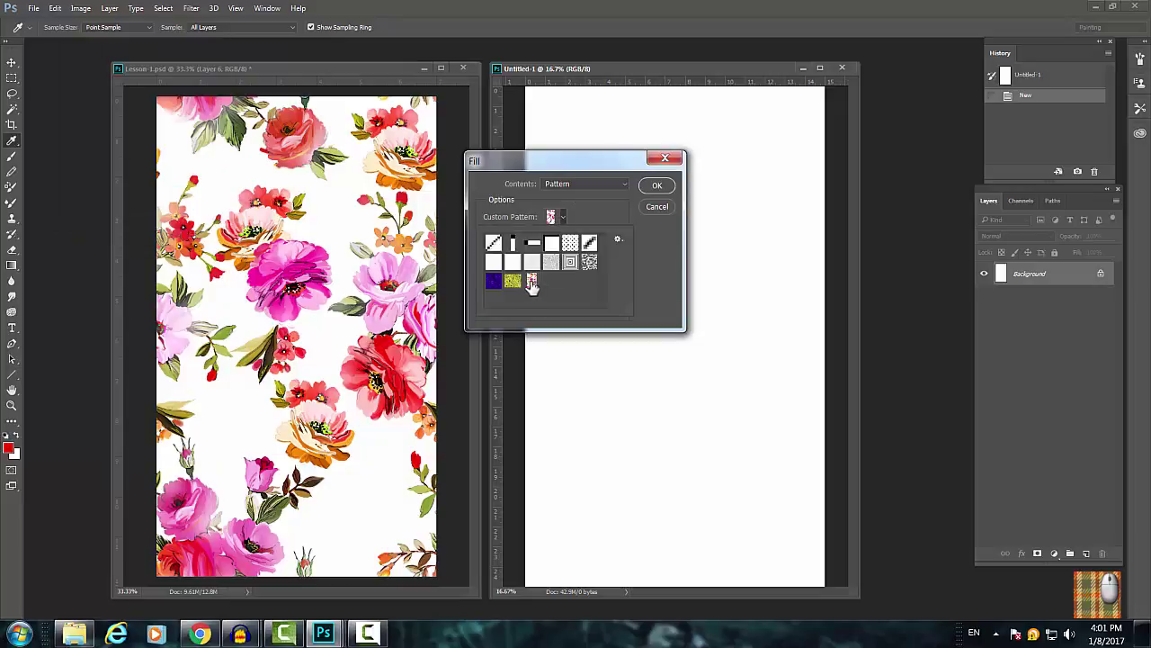
{"action": "double_click", "coordinate": [532, 282]}
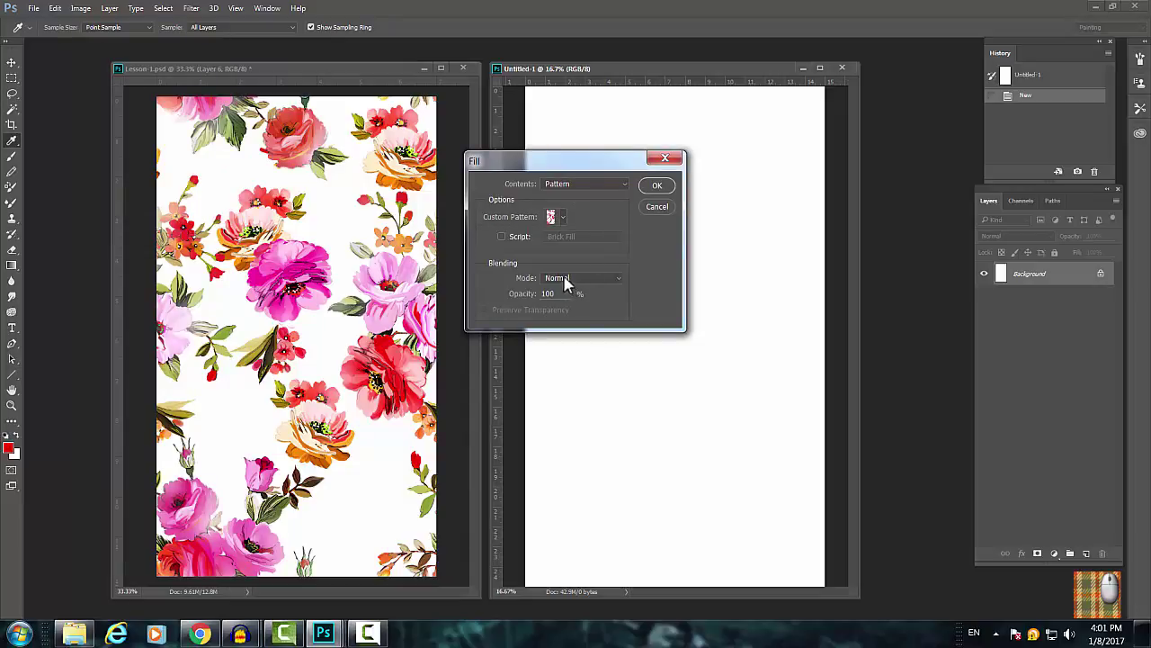
{"action": "left_click", "coordinate": [657, 185]}
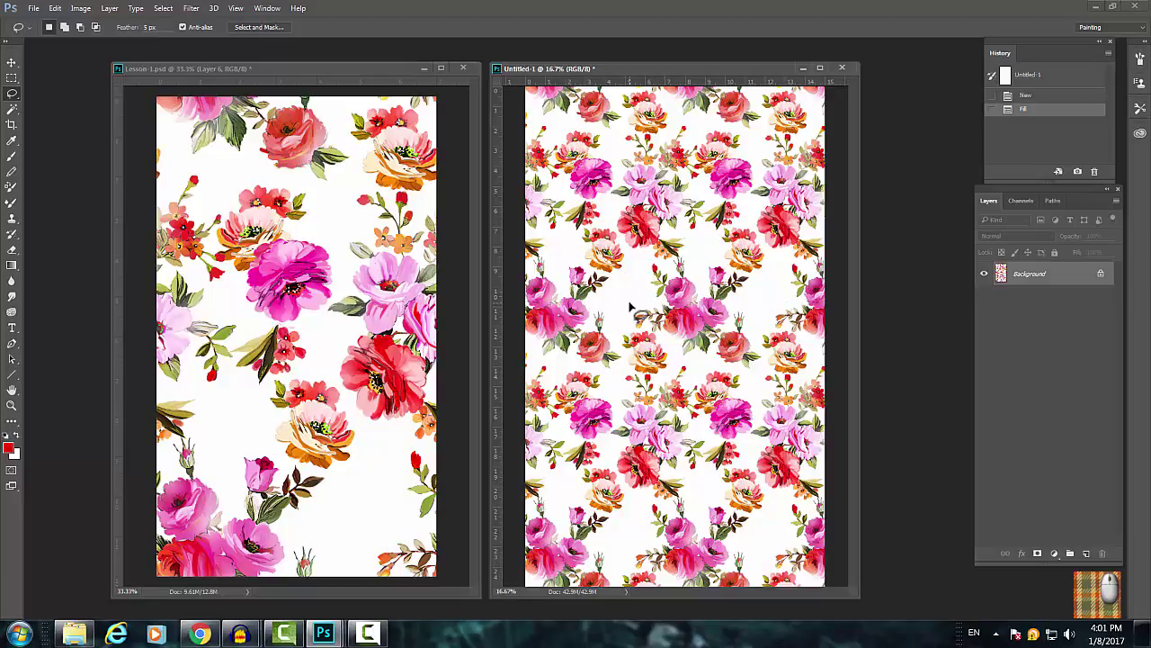
{"action": "key", "text": "ctrl+plus"}
{"action": "key", "text": "ctrl+plus"}
{"action": "key", "text": "ctrl+minus"}
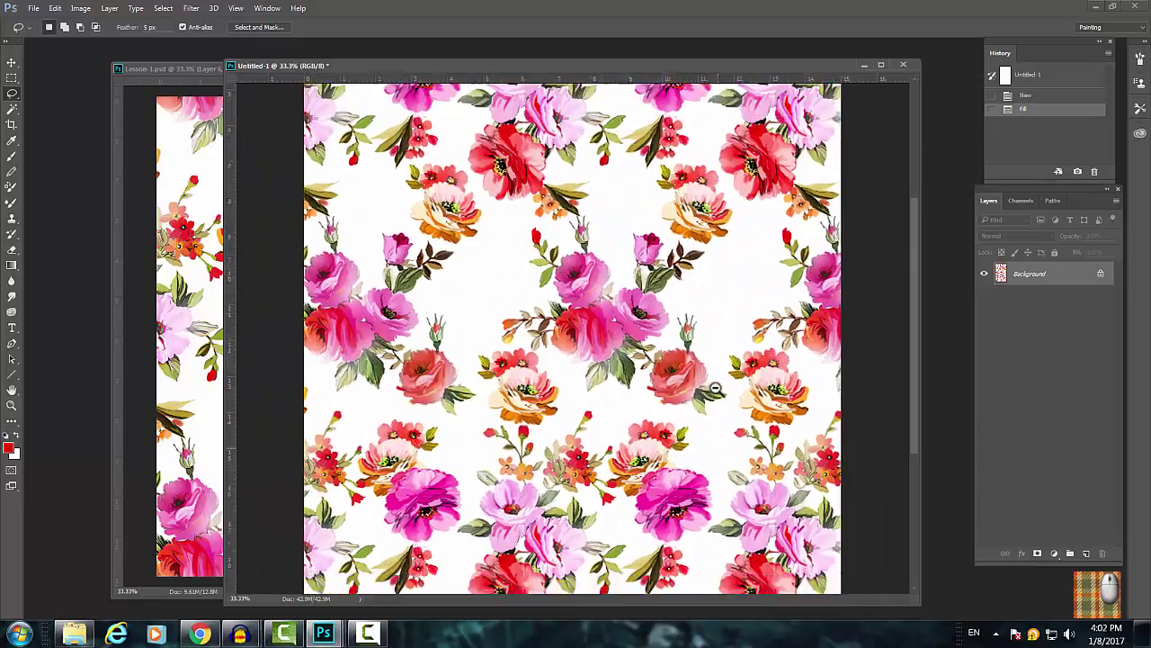